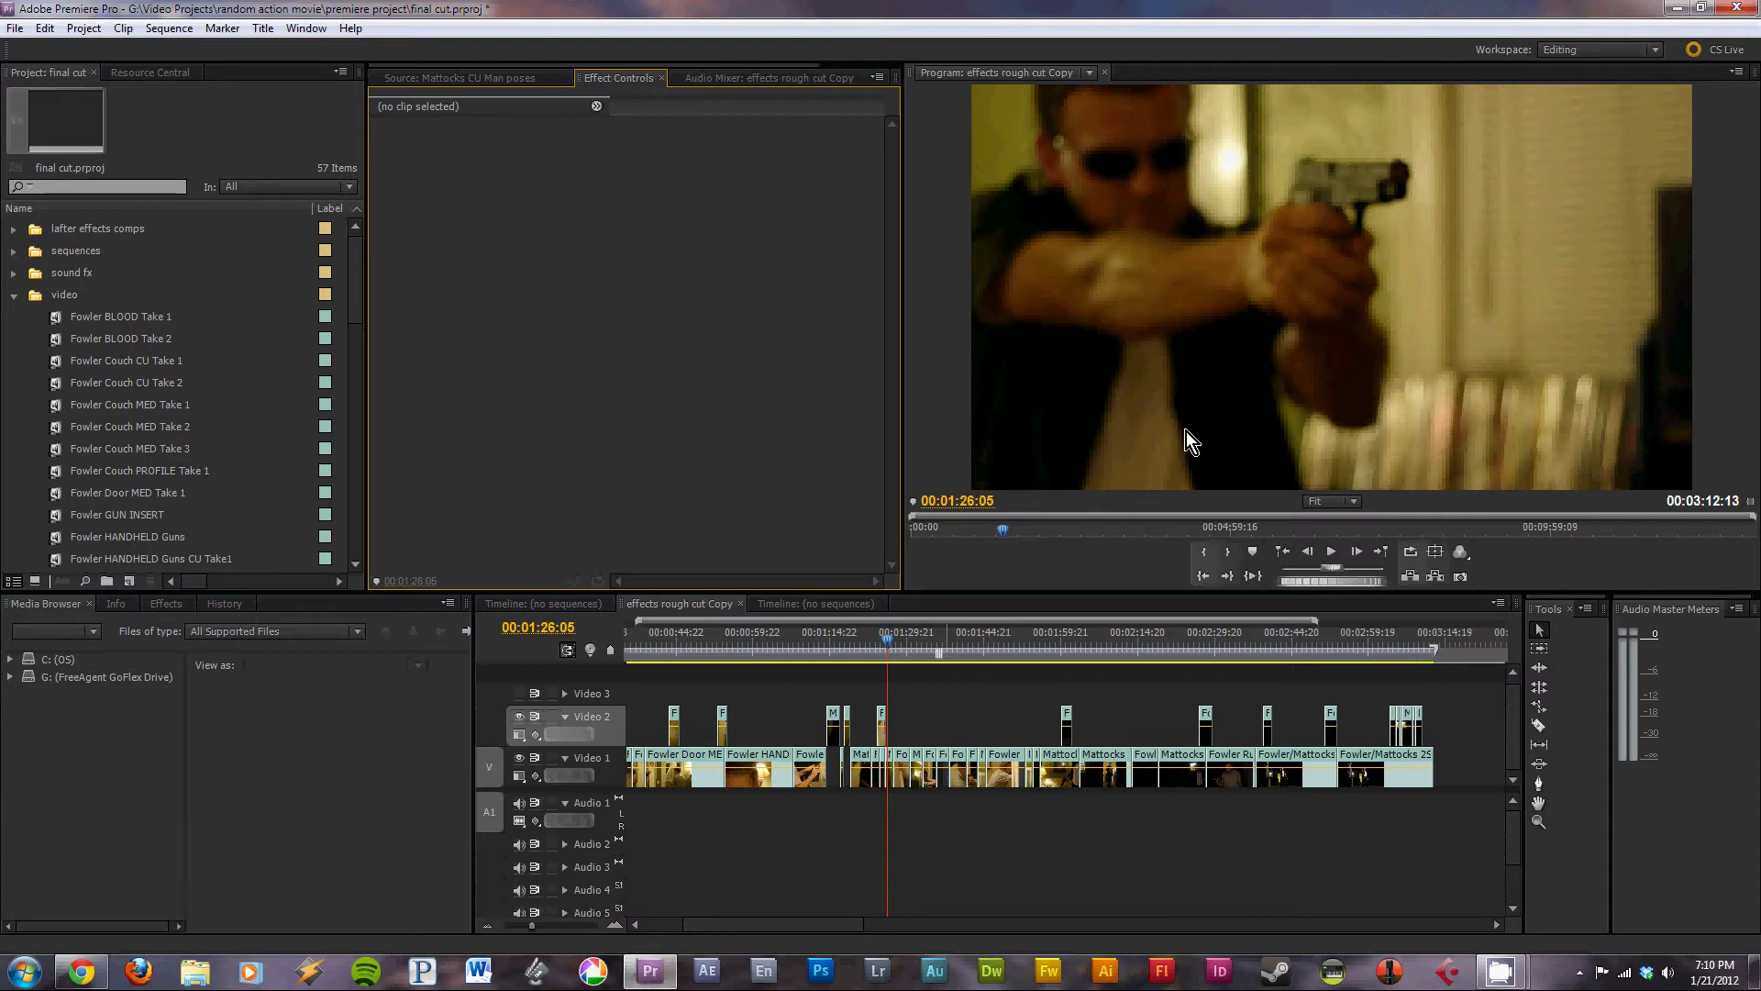
Search Effects for 'crop', apply the Crop effect to the Video 1 clip, and save
click(165, 606)
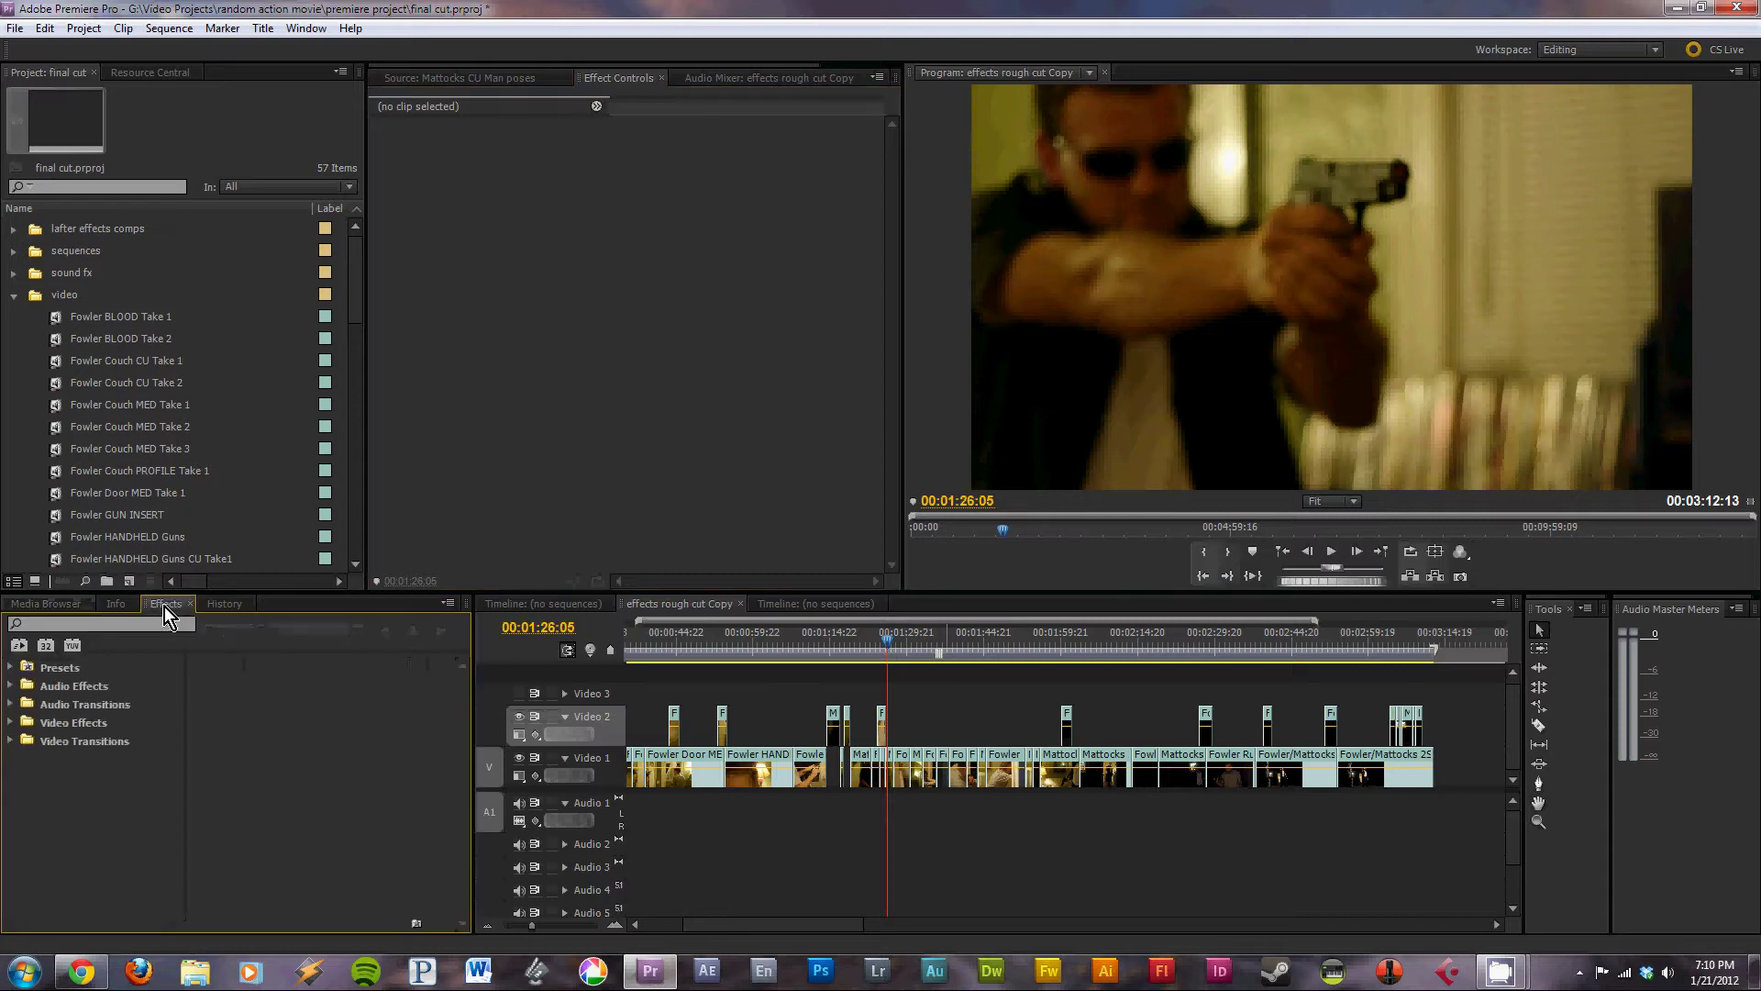
click(100, 624)
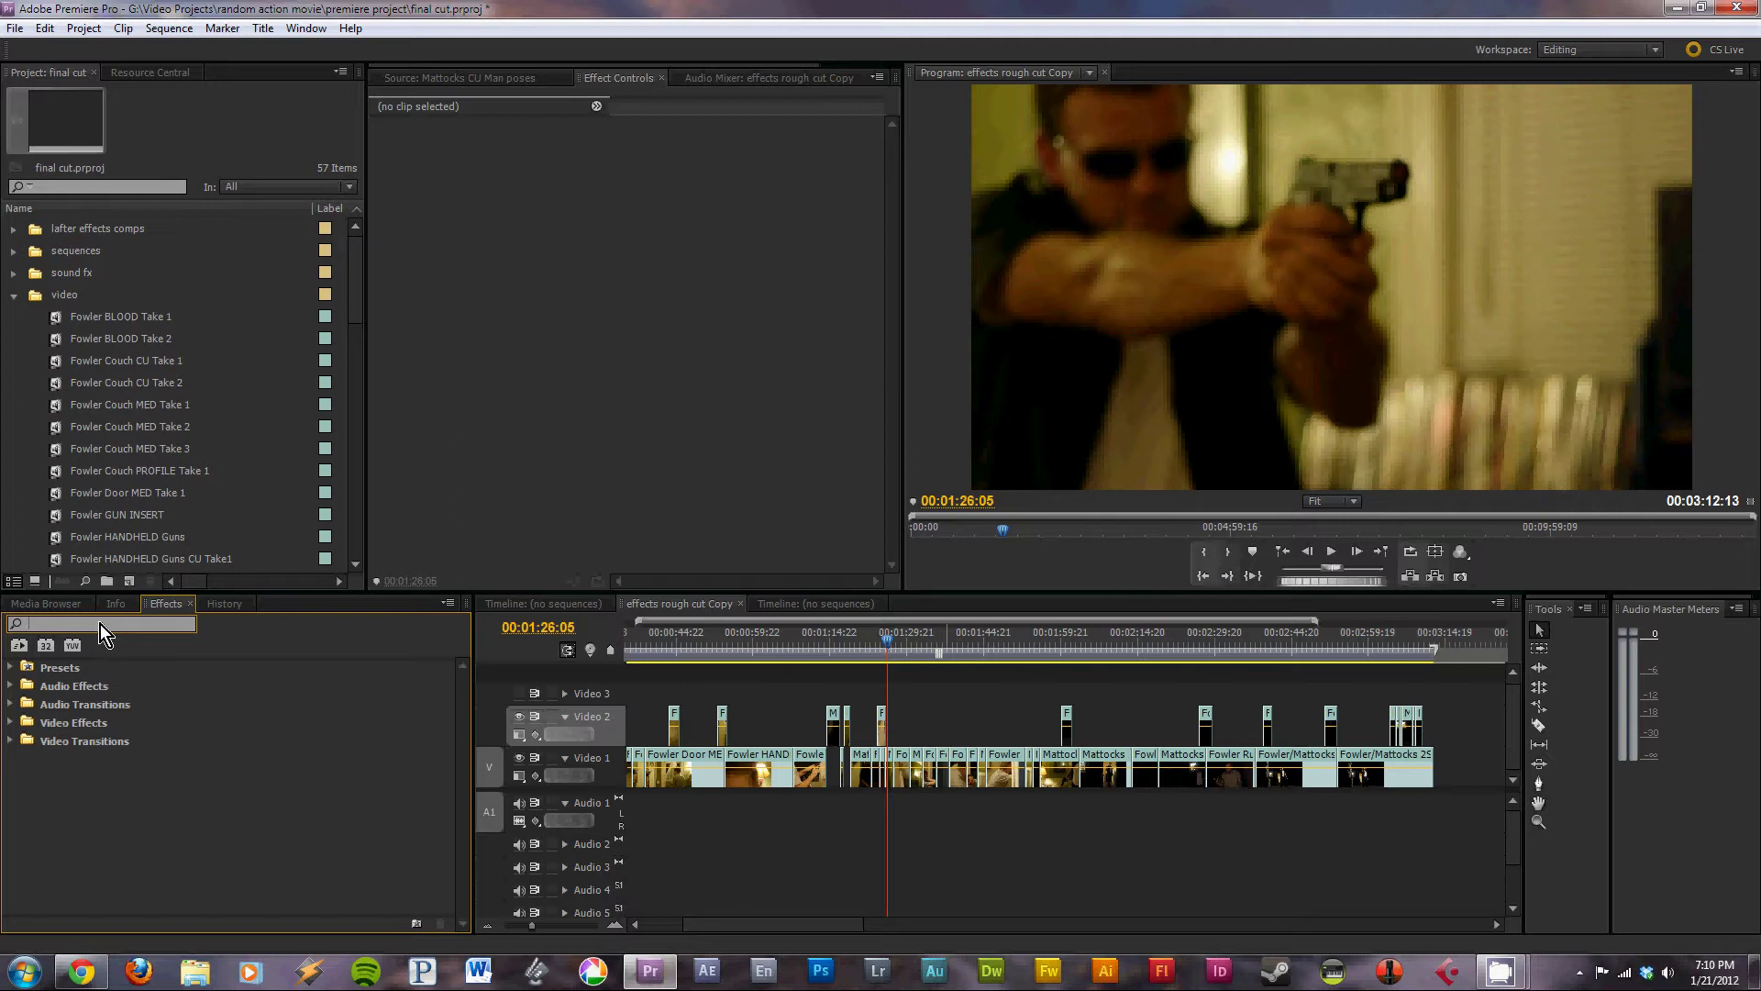
text(crop)
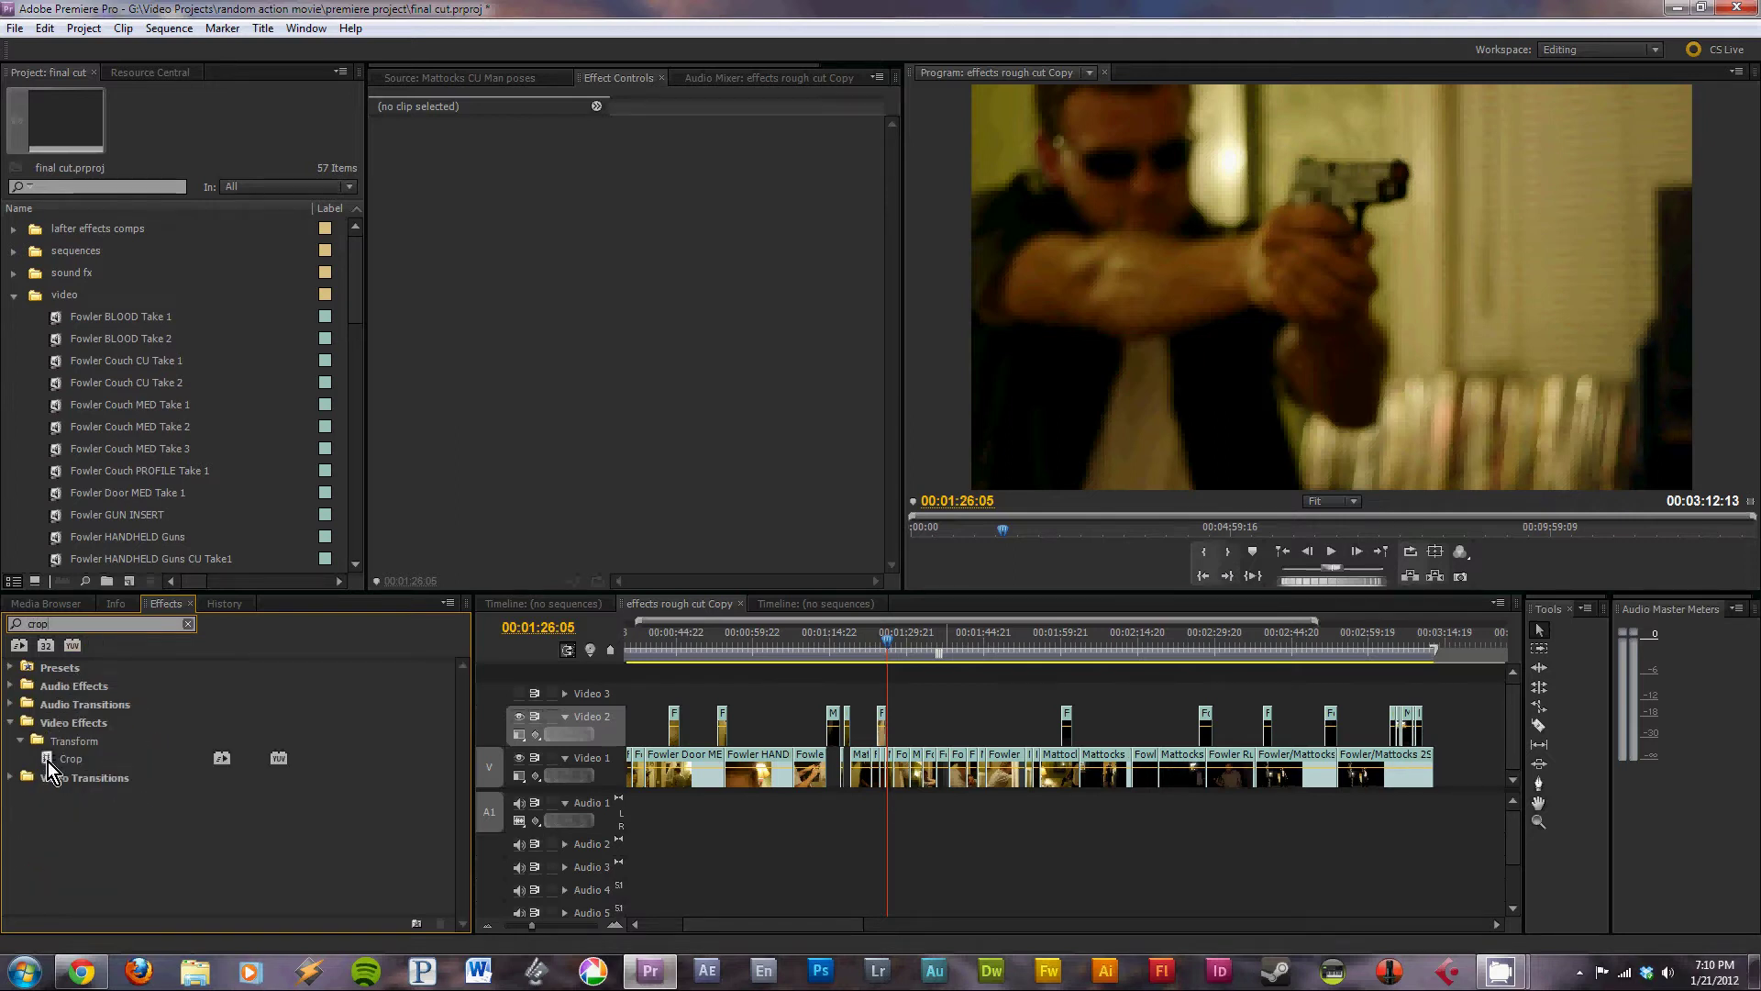
drag(48, 761, 896, 765)
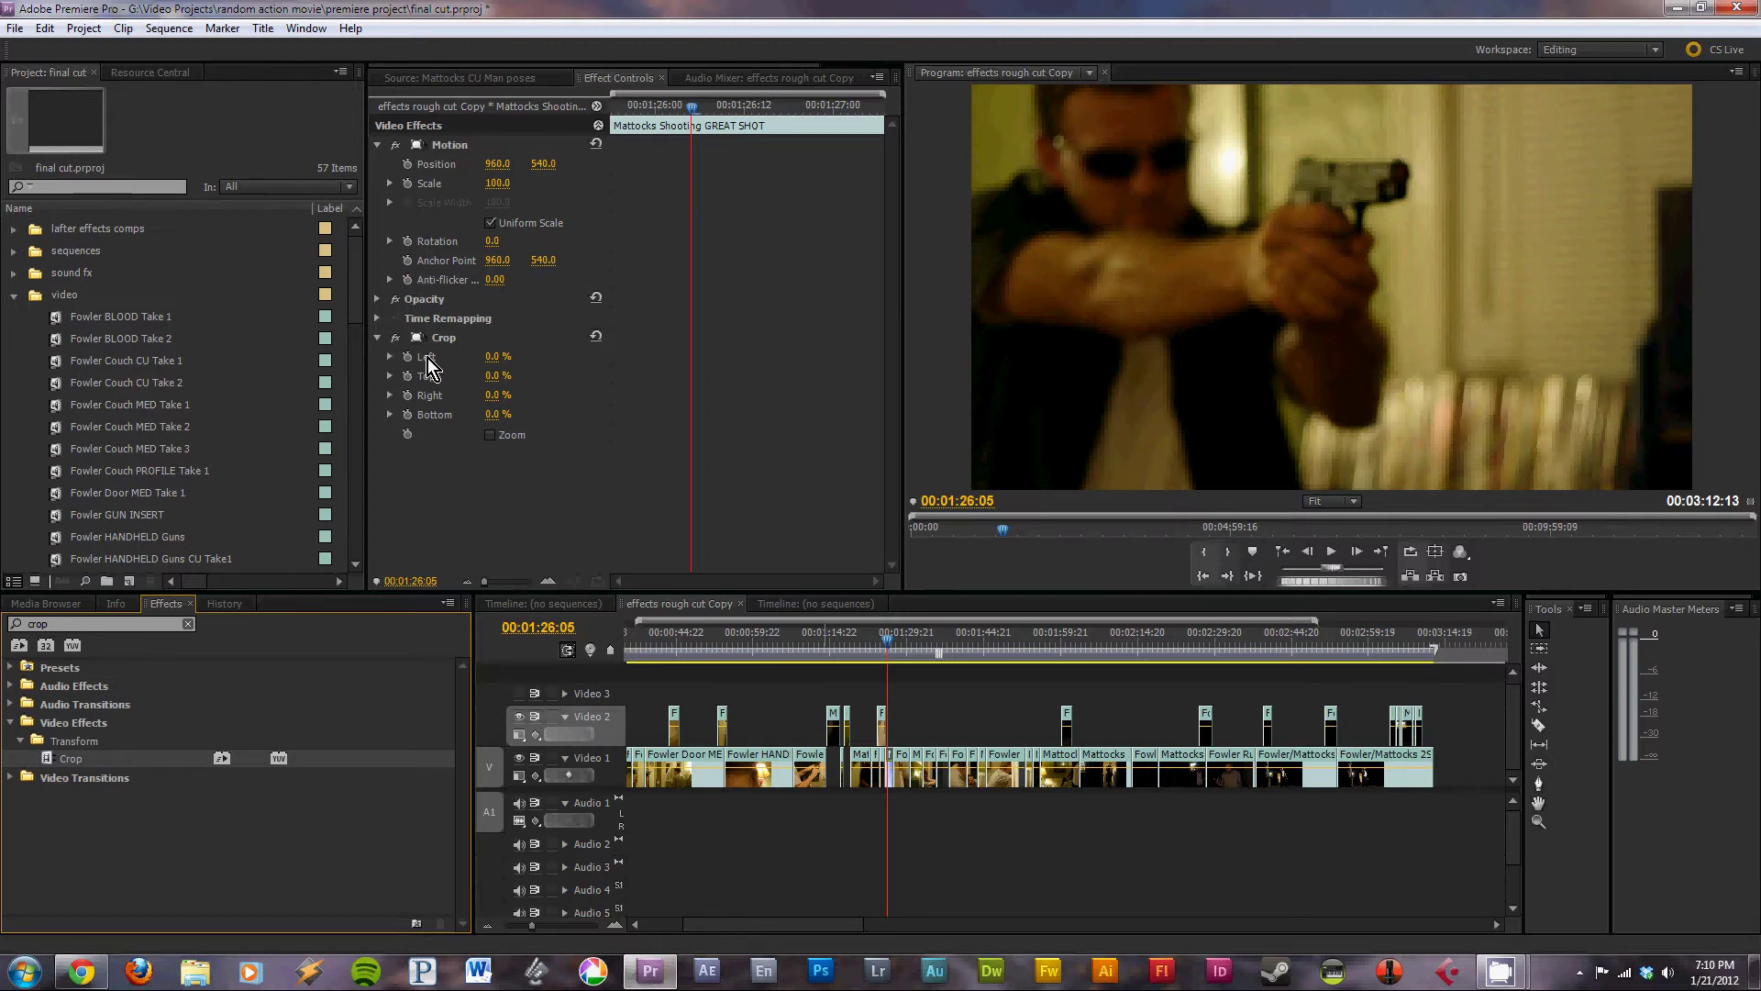
click(379, 339)
click(379, 339)
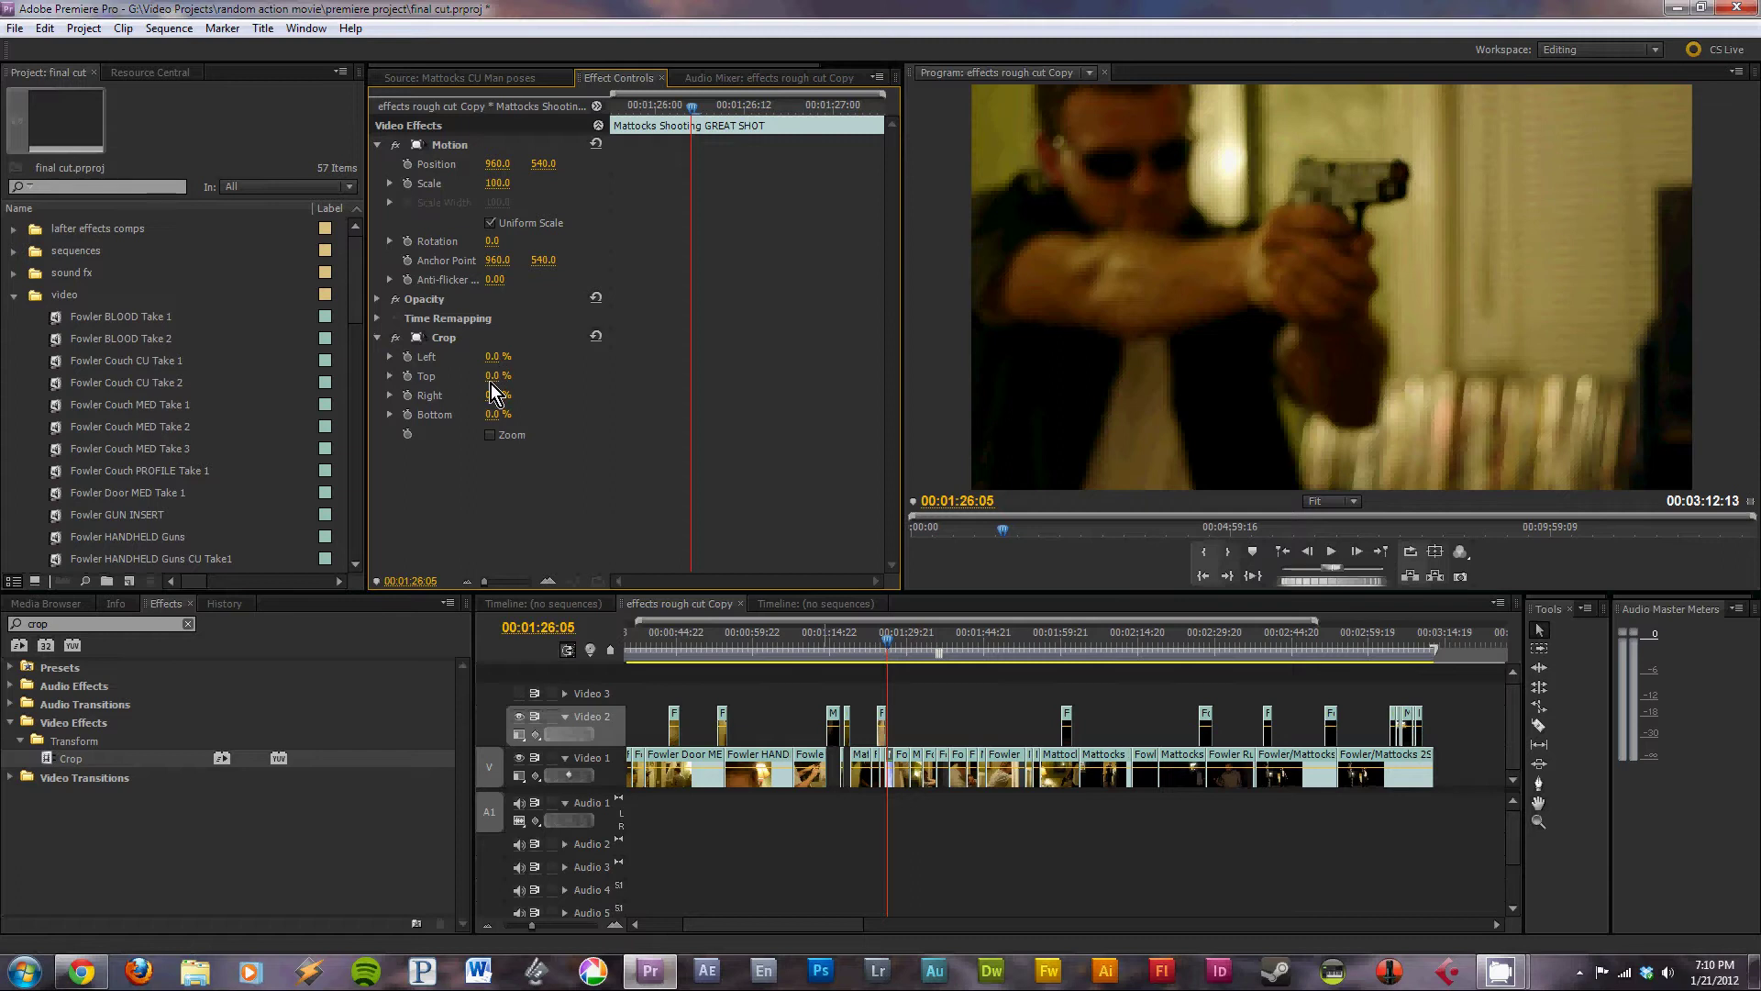
key(ctrl+s)
Set the Crop Top and Bottom amounts to 13% each
click(493, 376)
text(13)
key(Return)
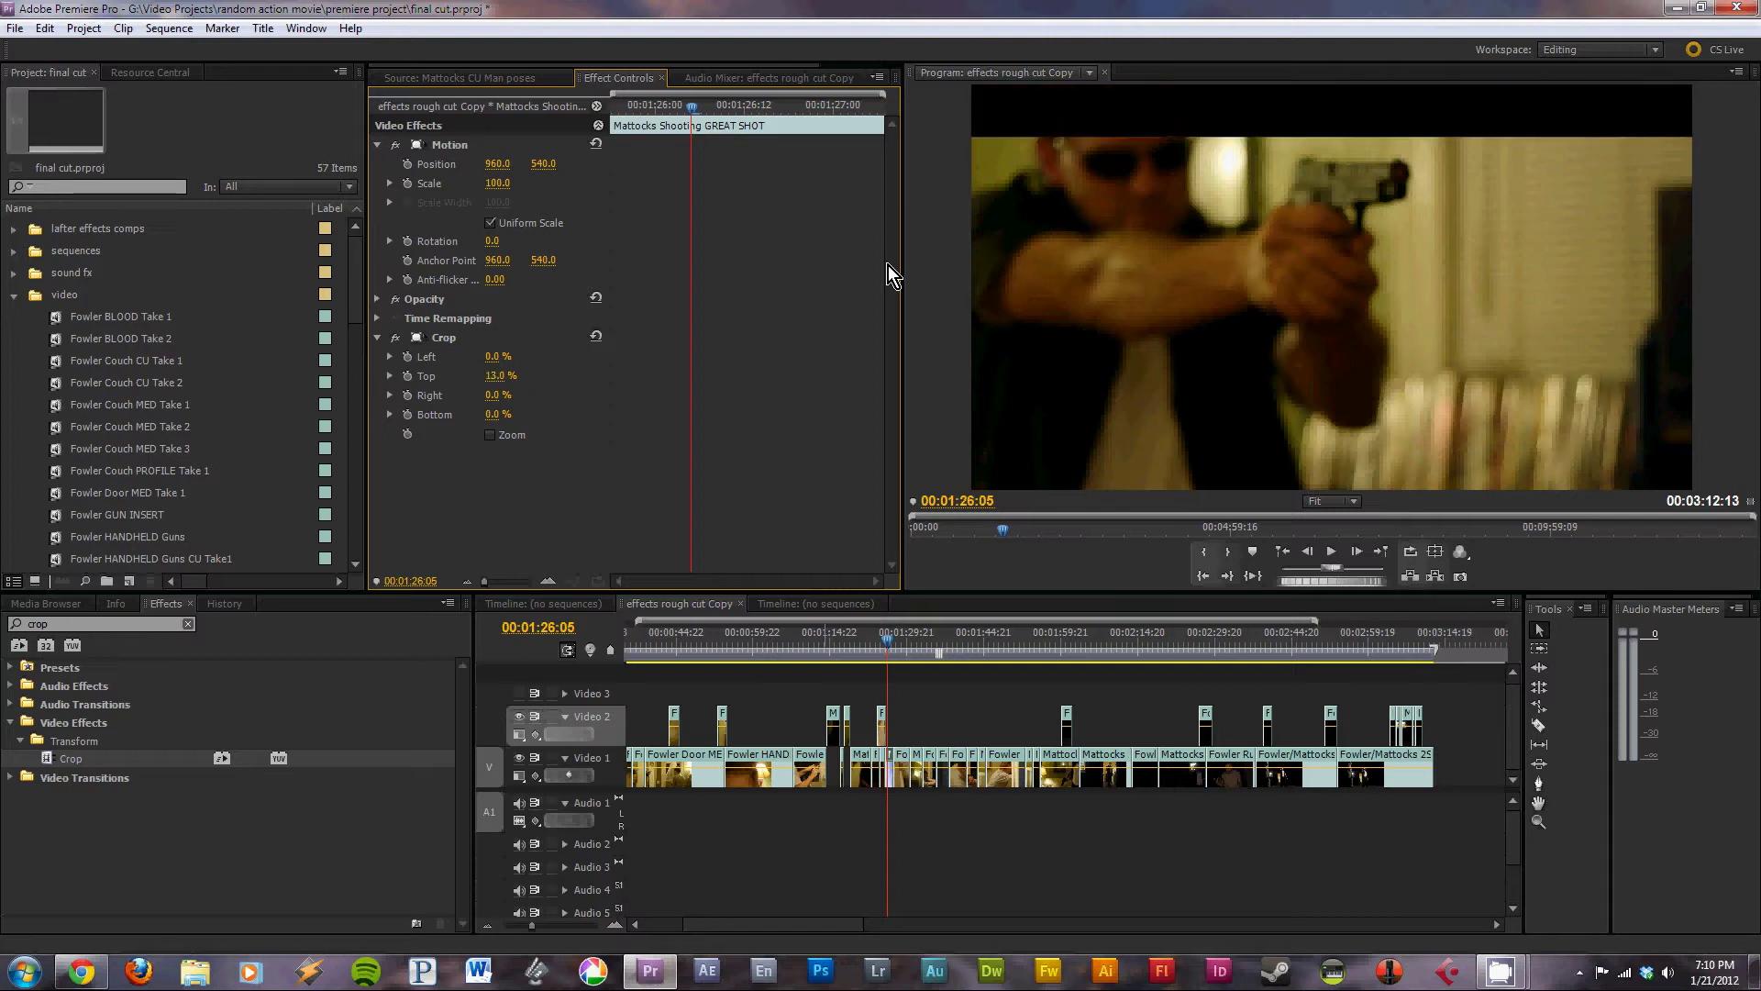
click(496, 415)
text(13)
key(Return)
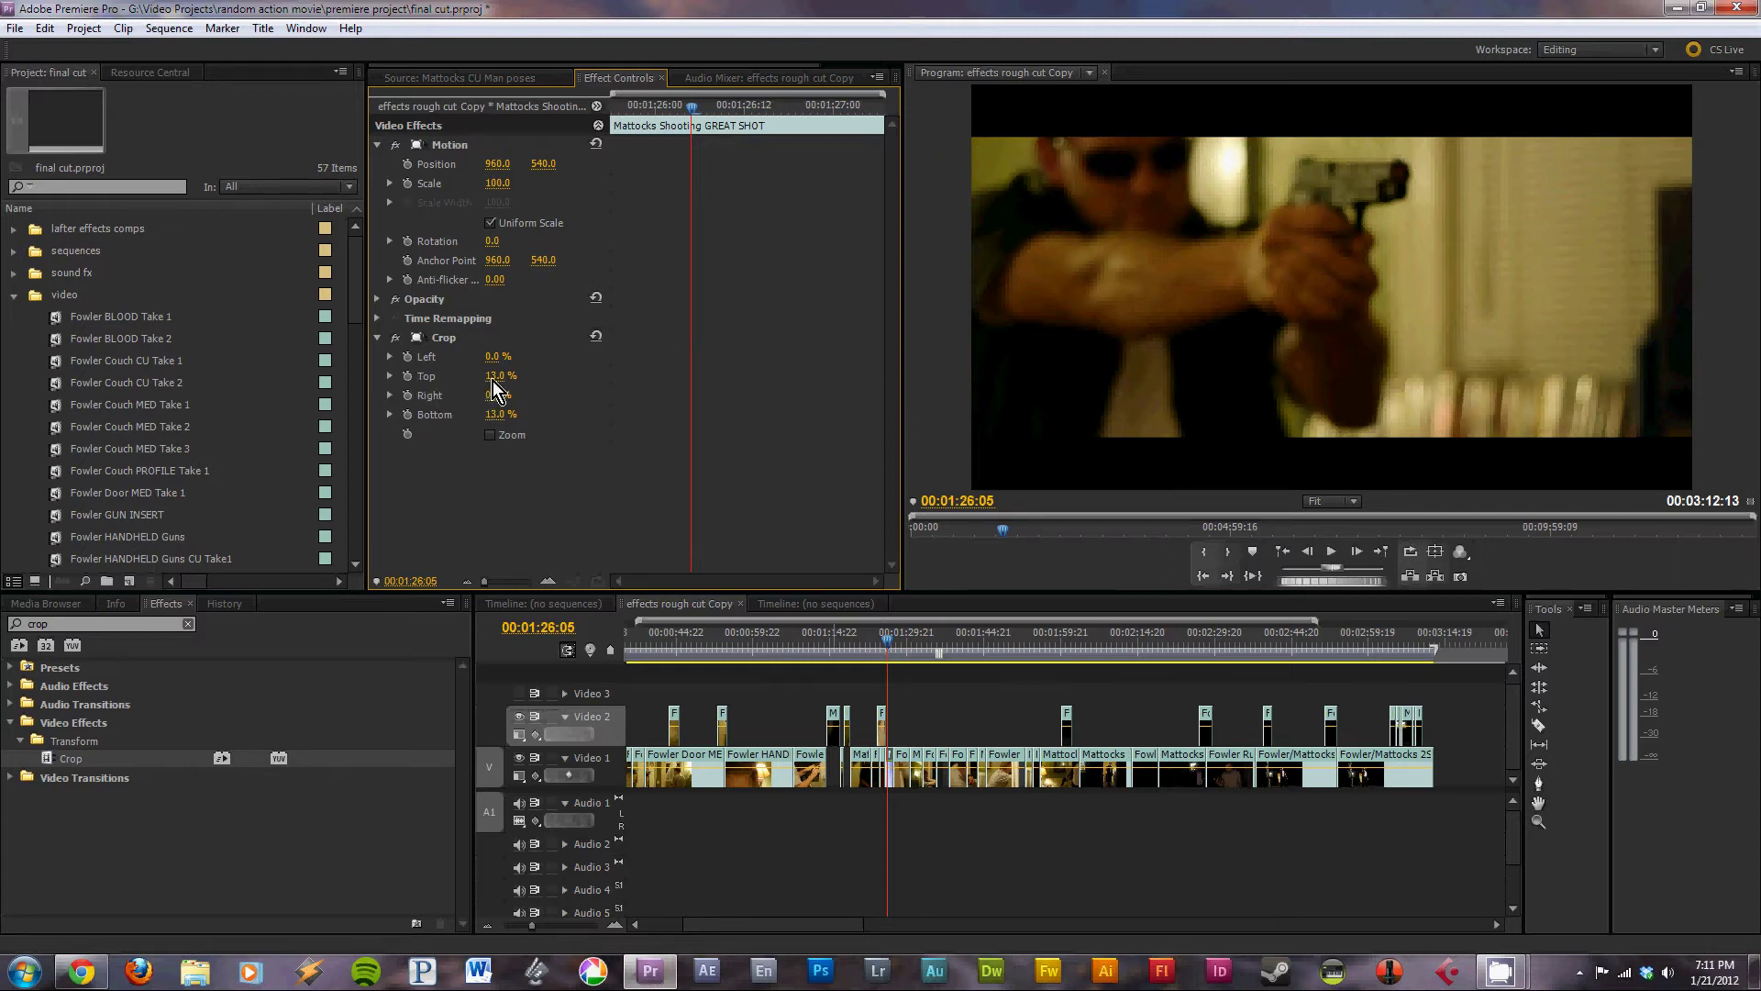
Scrub the Crop Top value to preview different amounts, leaving it at 13%
mouse_move(515, 382)
mouse_down()
mouse_move(539, 378)
mouse_move(515, 381)
mouse_up()
Collapse the video folder and create a new title named Title 02
click(13, 296)
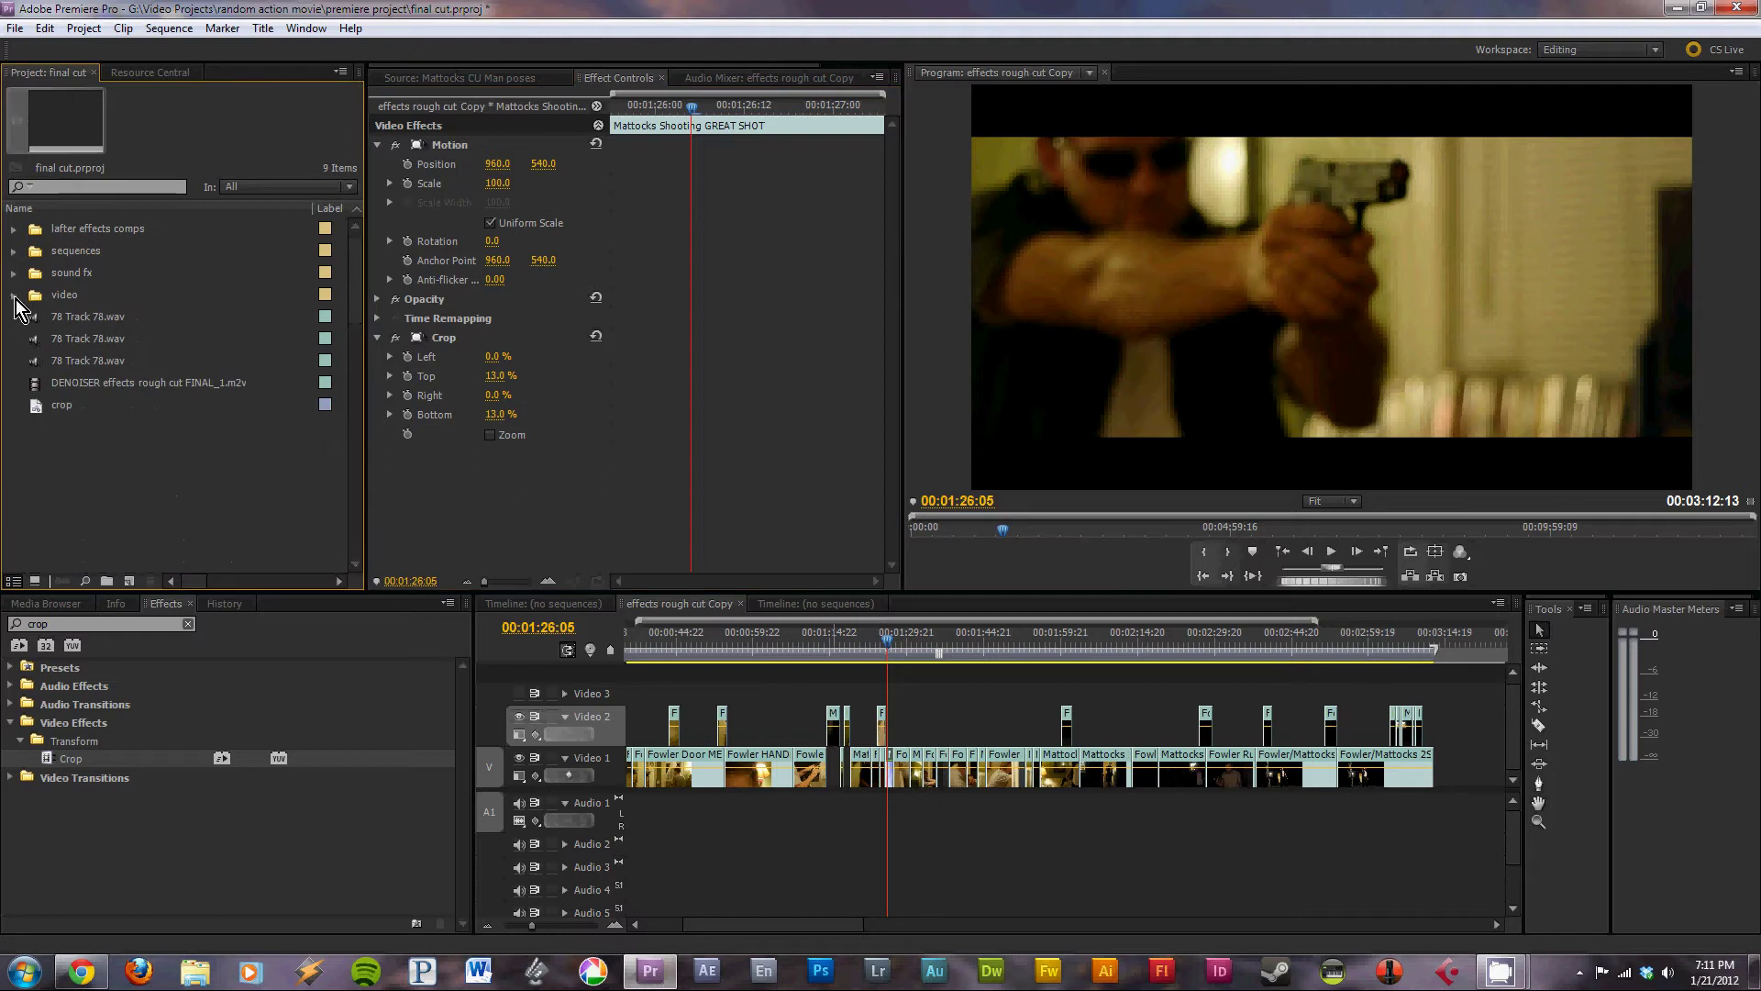
click(135, 585)
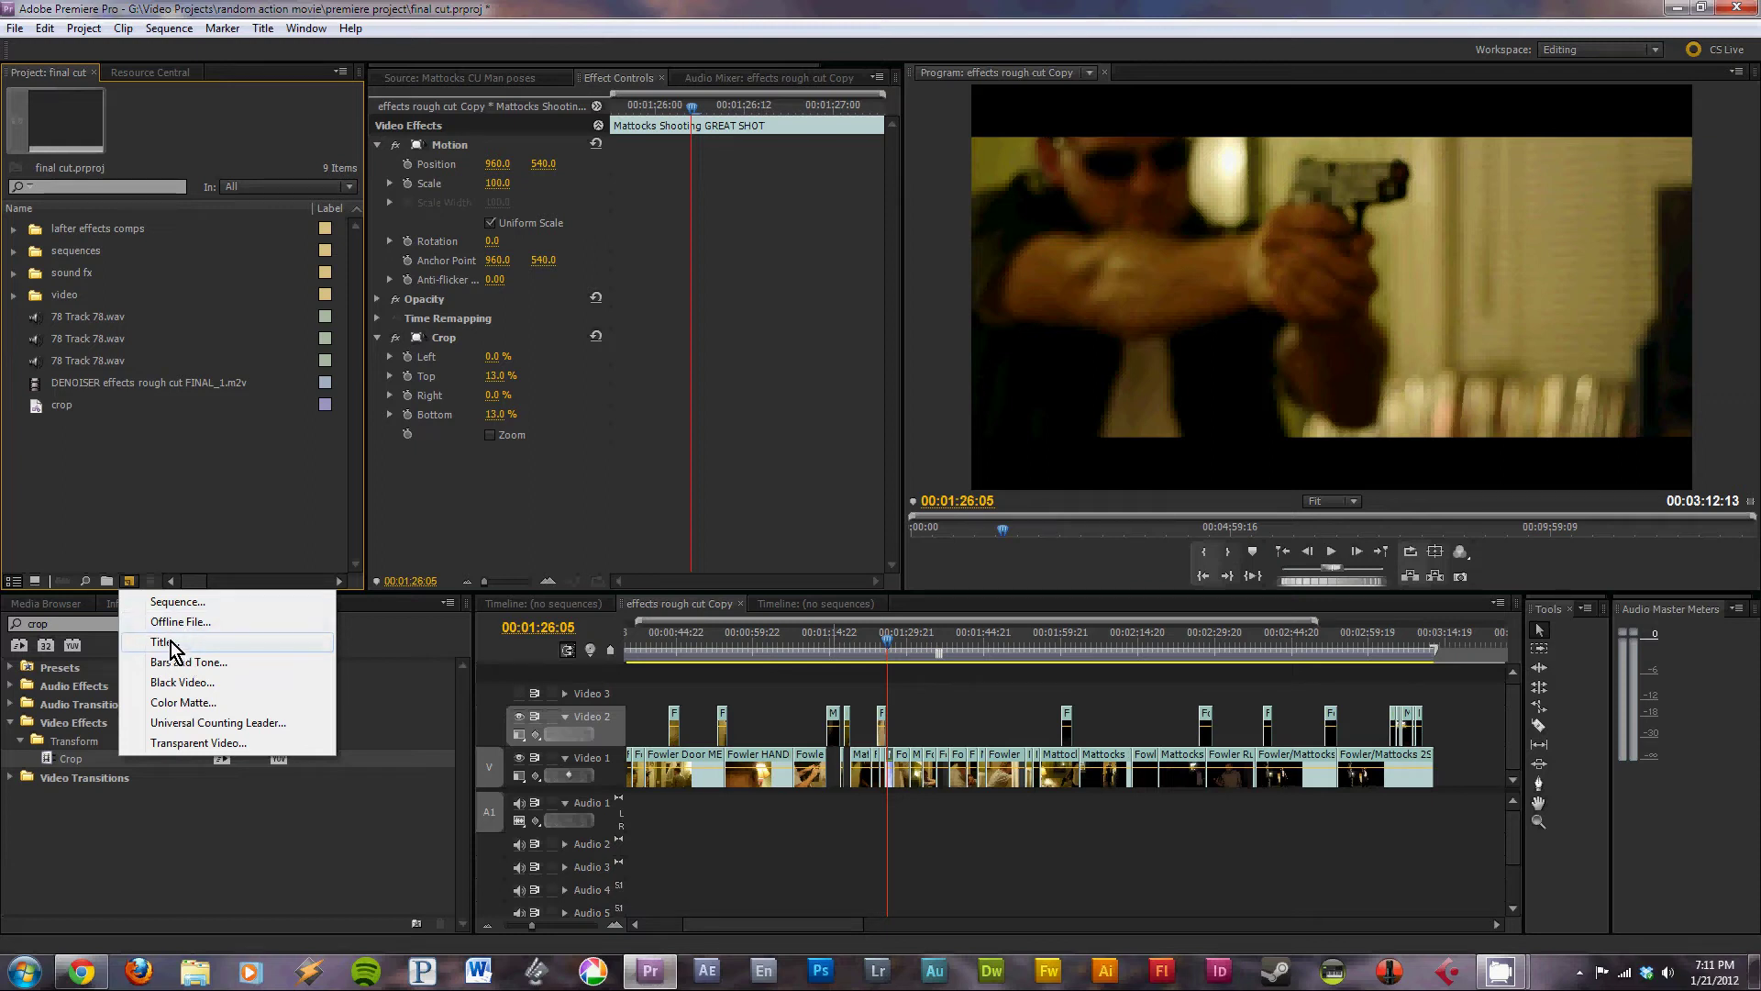
click(172, 643)
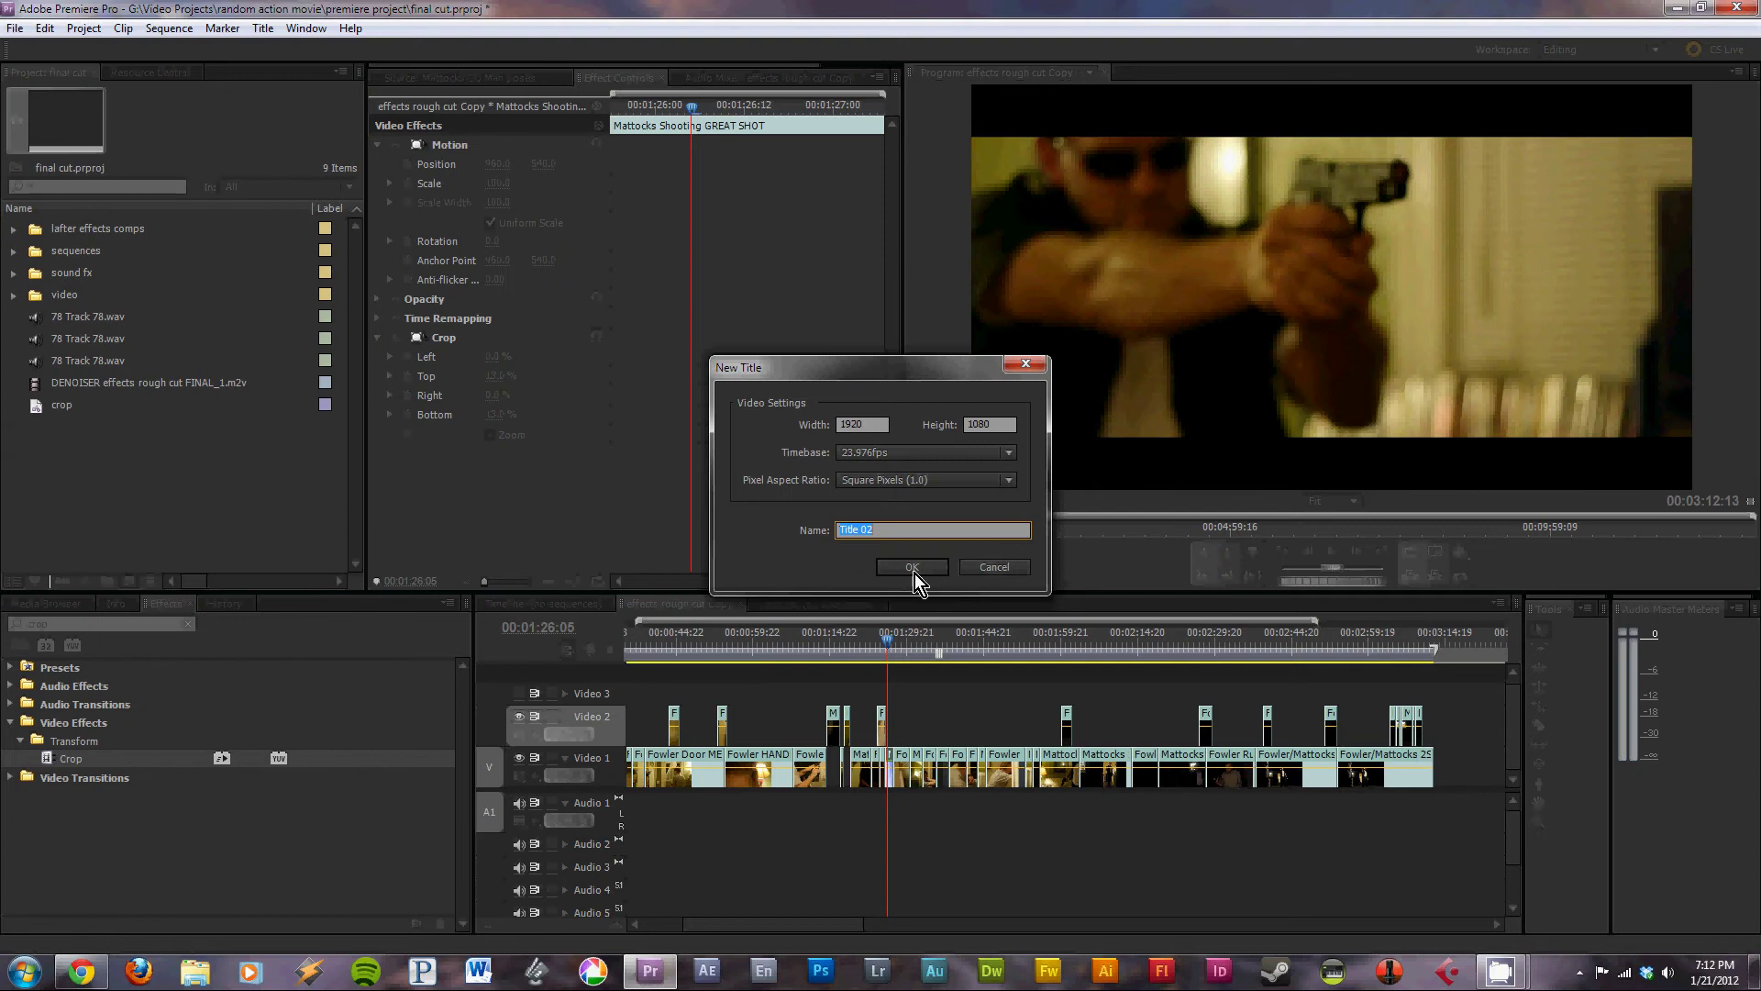
click(912, 567)
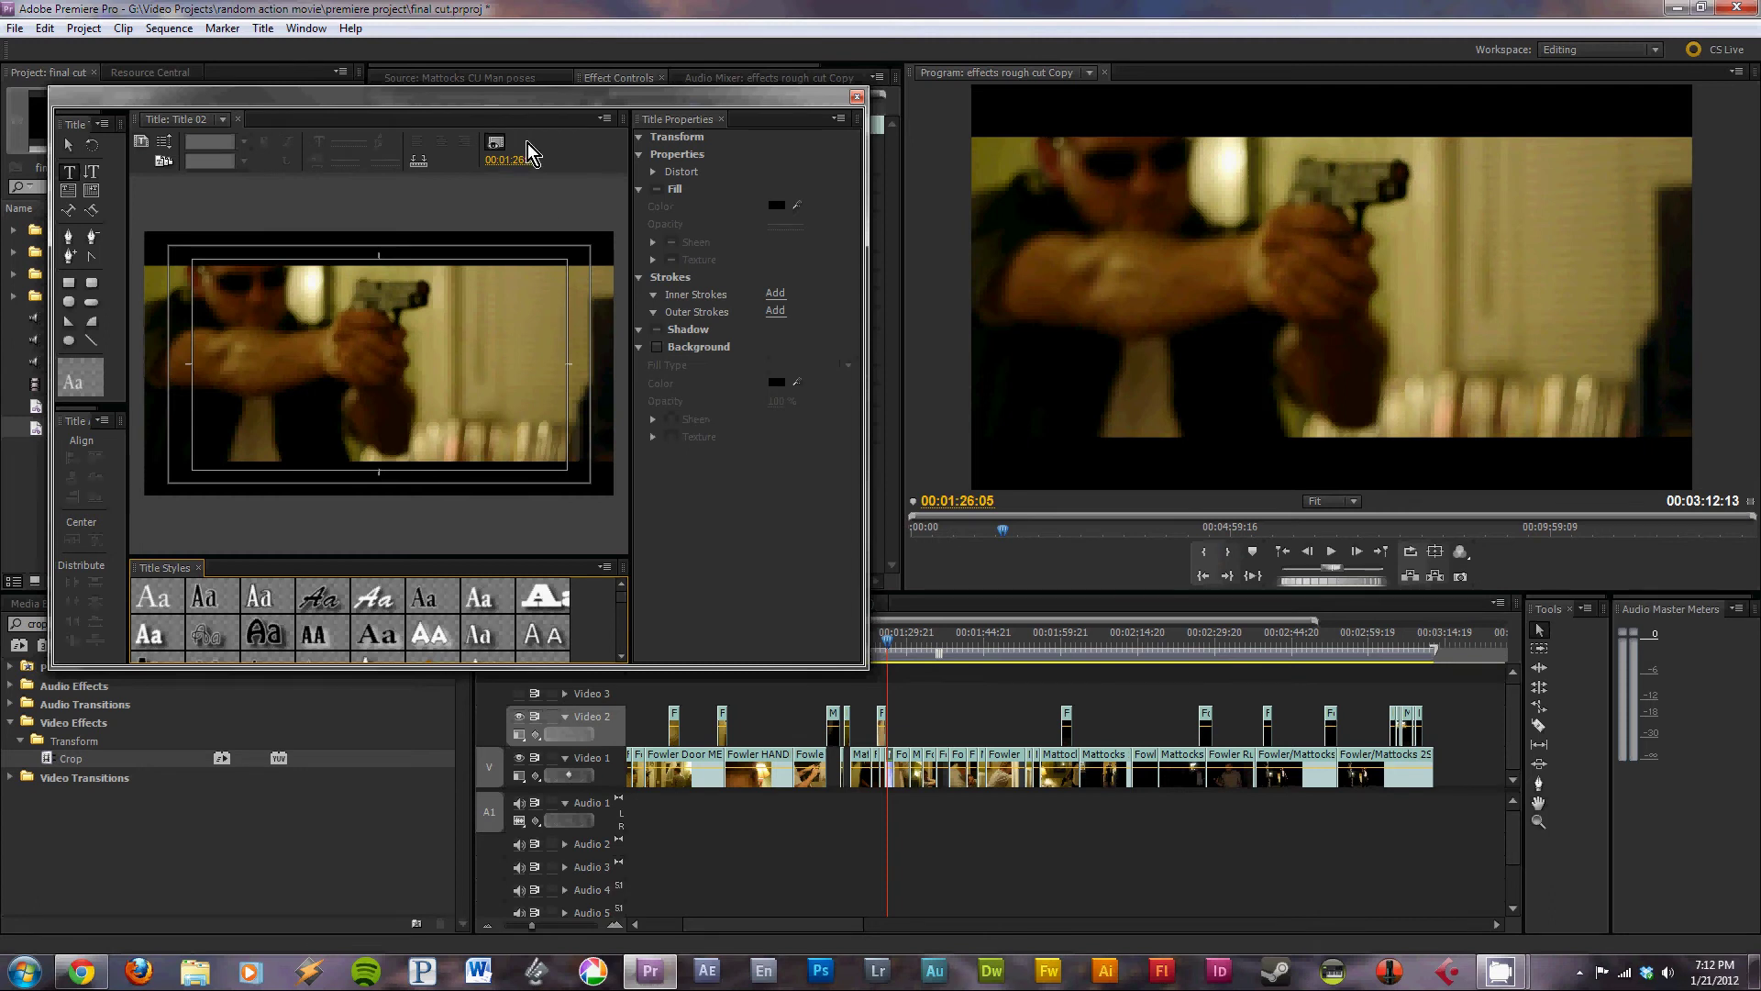
Draw two full-width white rectangles across the top and bottom edges of the title frame
drag(513, 105, 1016, 111)
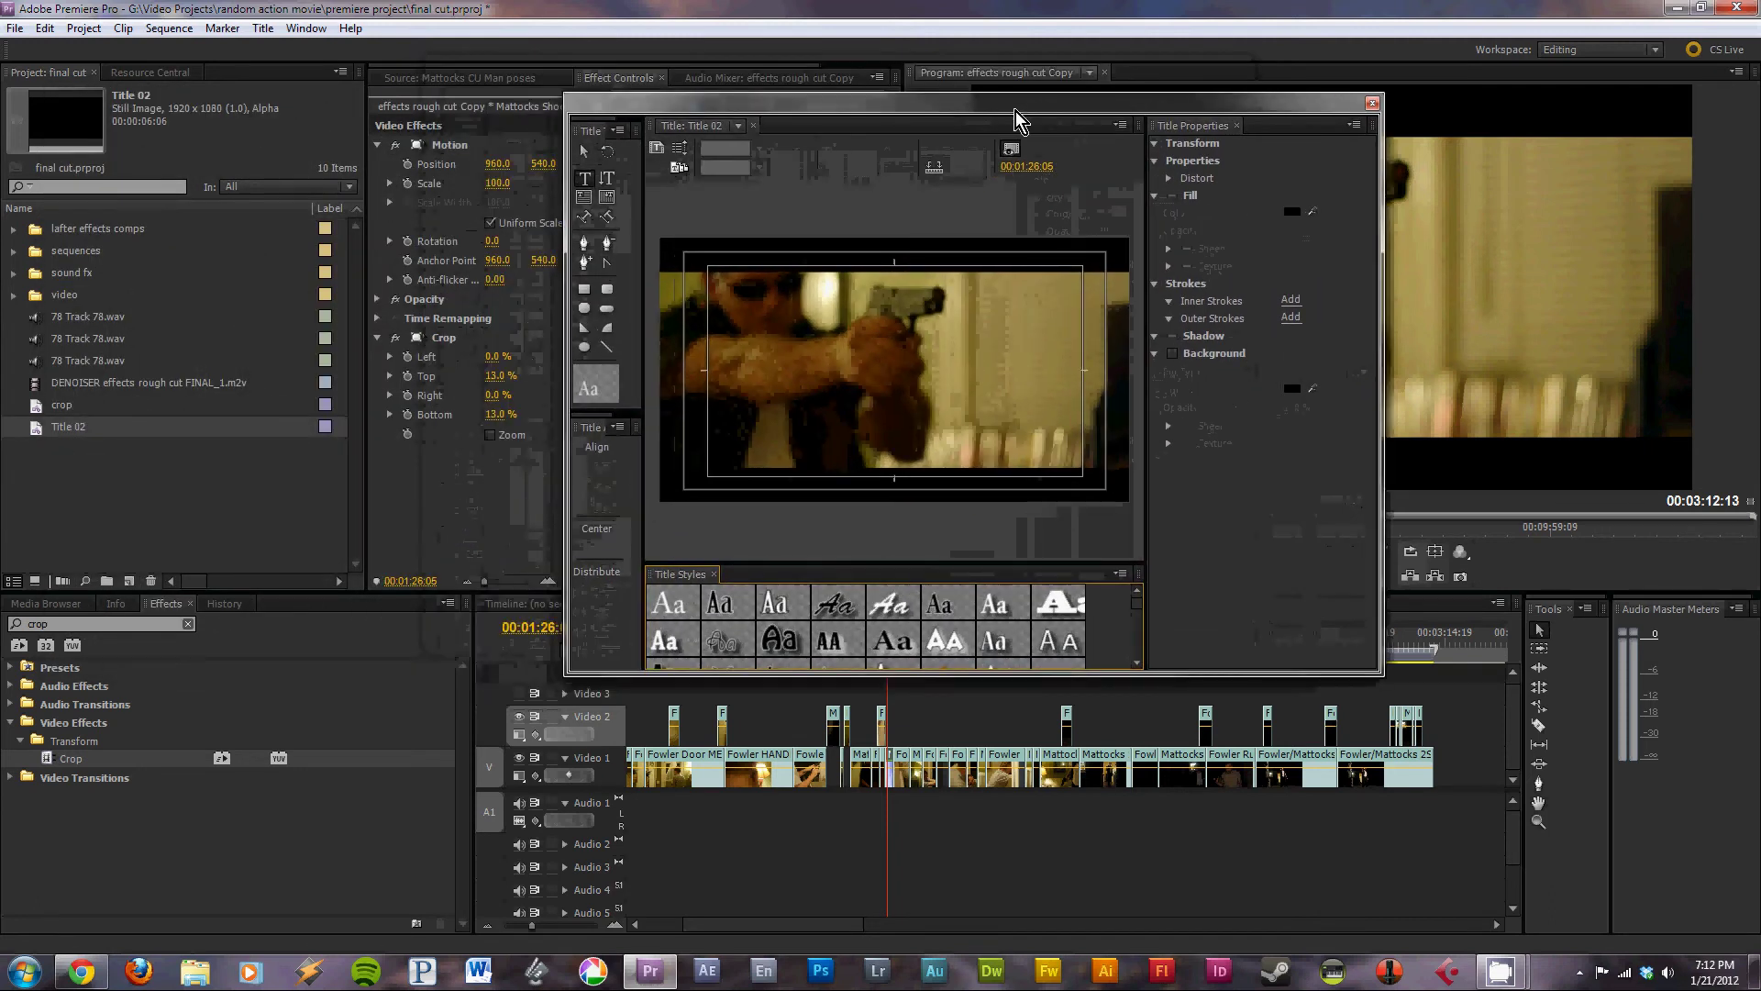
click(587, 291)
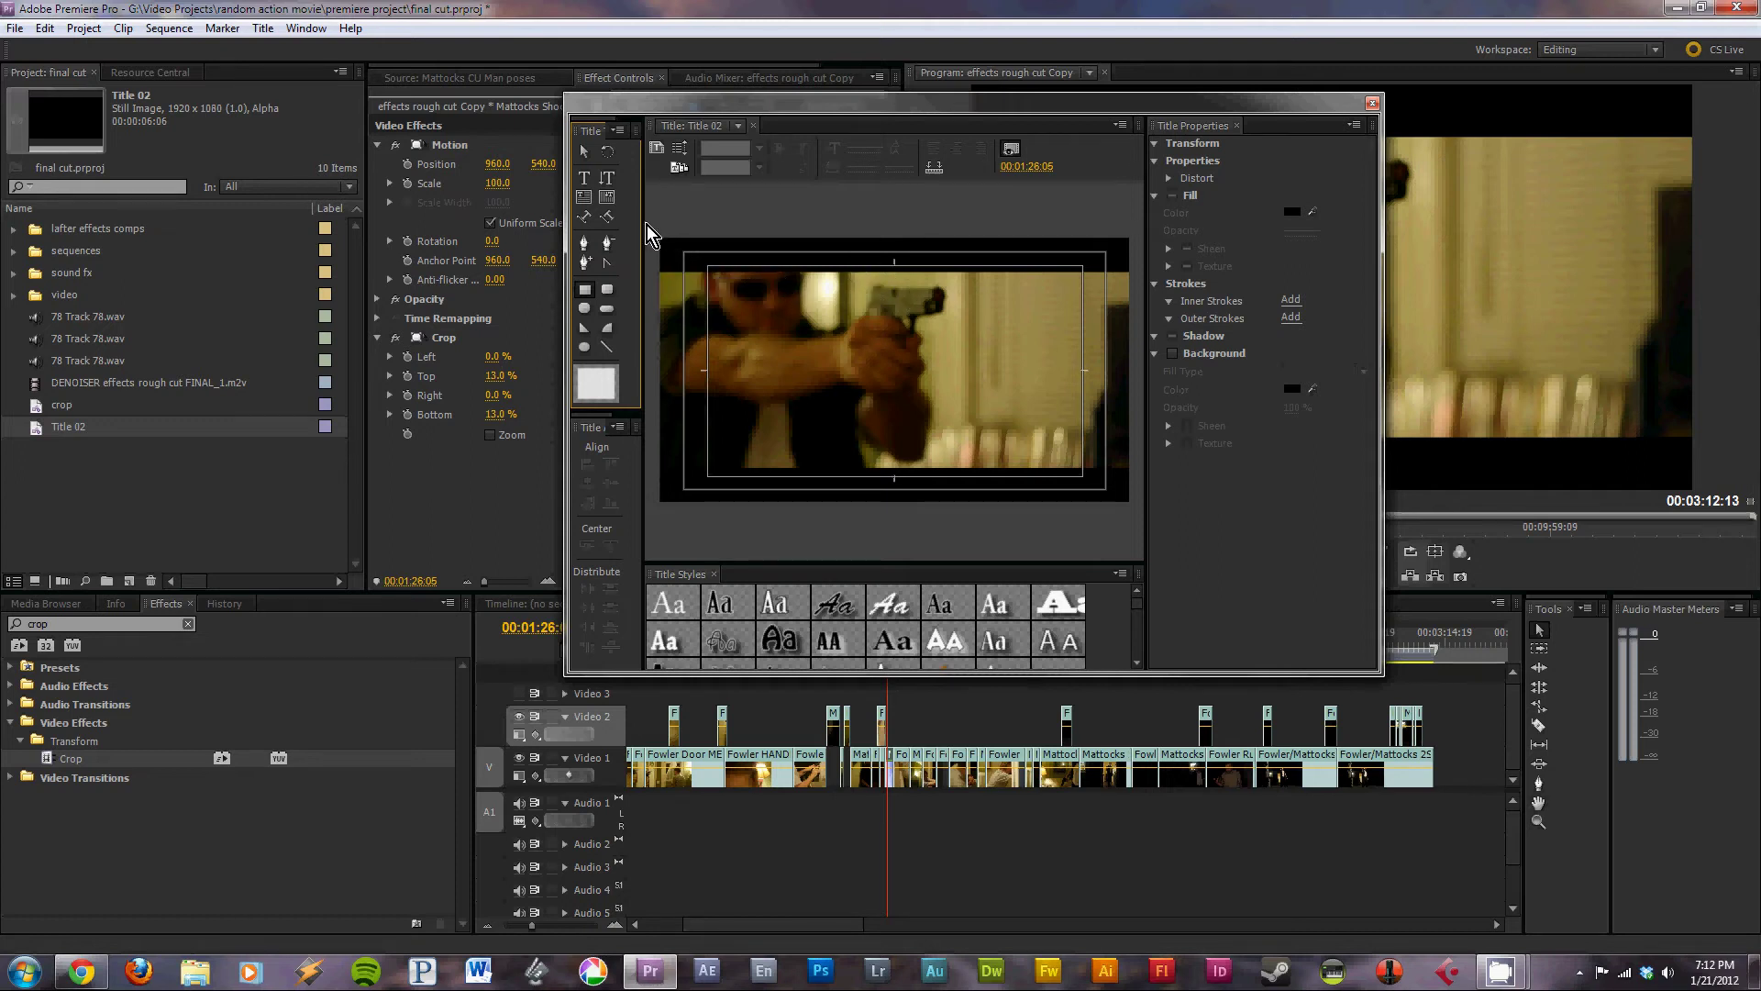
mouse_move(648, 226)
mouse_down()
mouse_move(684, 263)
mouse_move(814, 280)
mouse_move(898, 255)
mouse_move(1139, 272)
mouse_up()
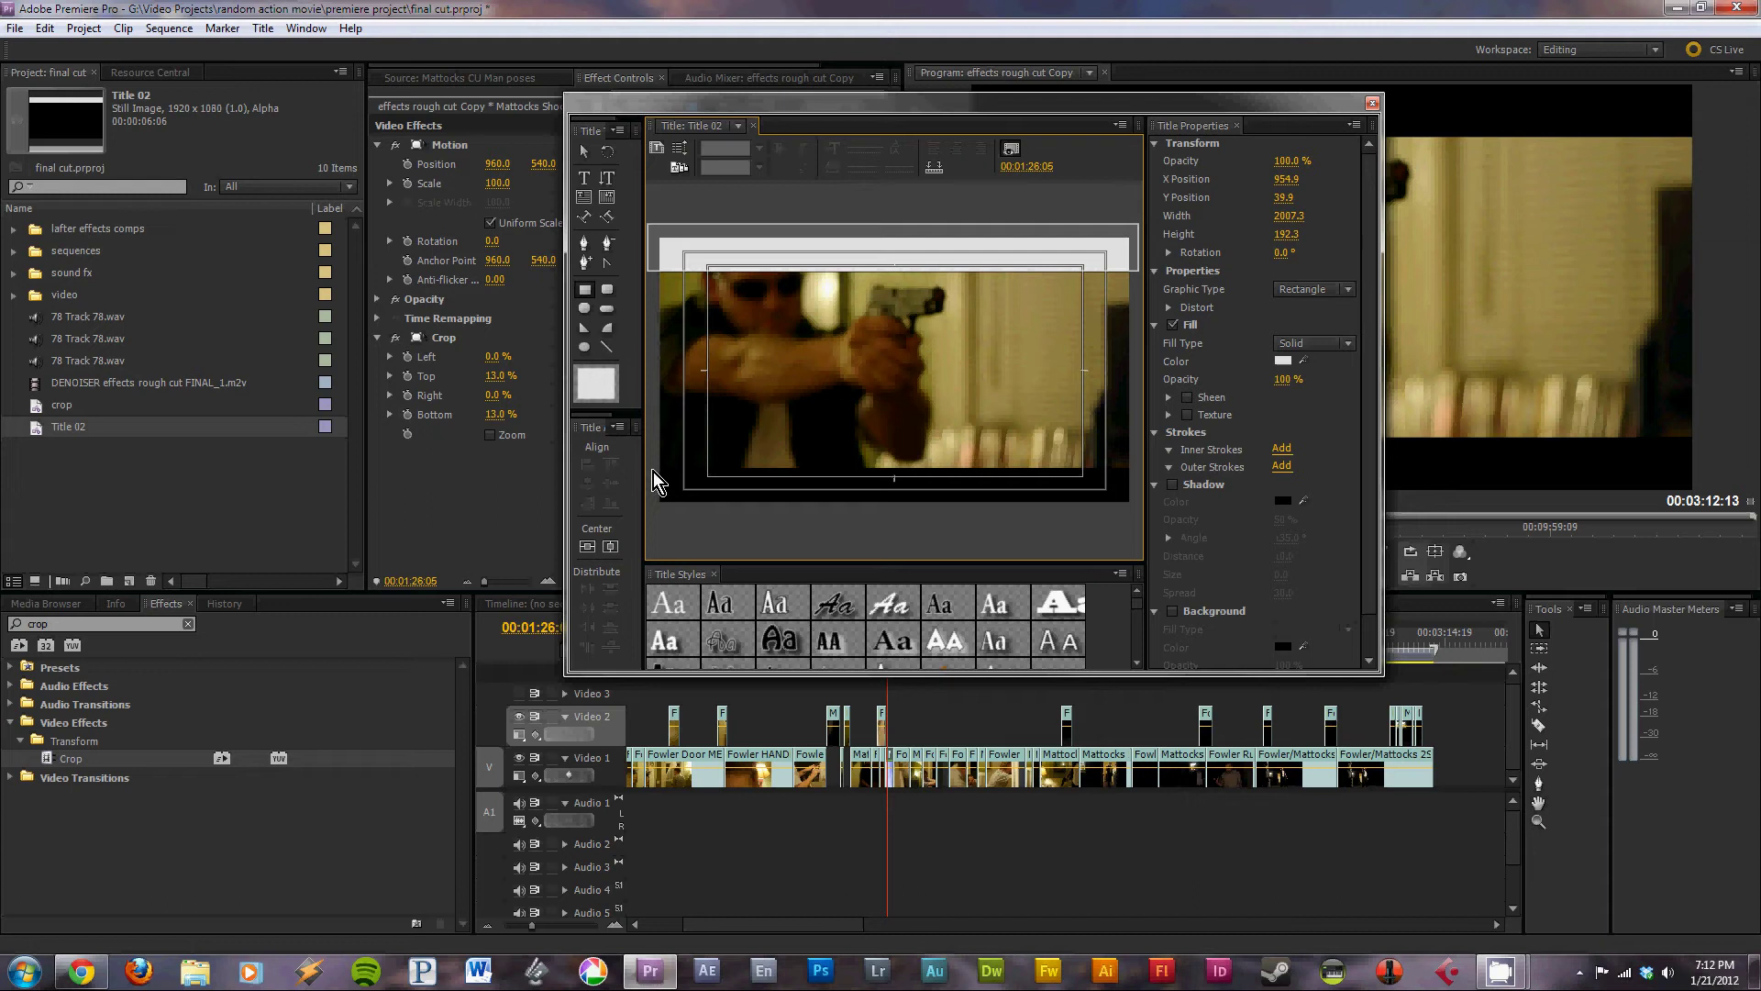
drag(654, 471, 1144, 511)
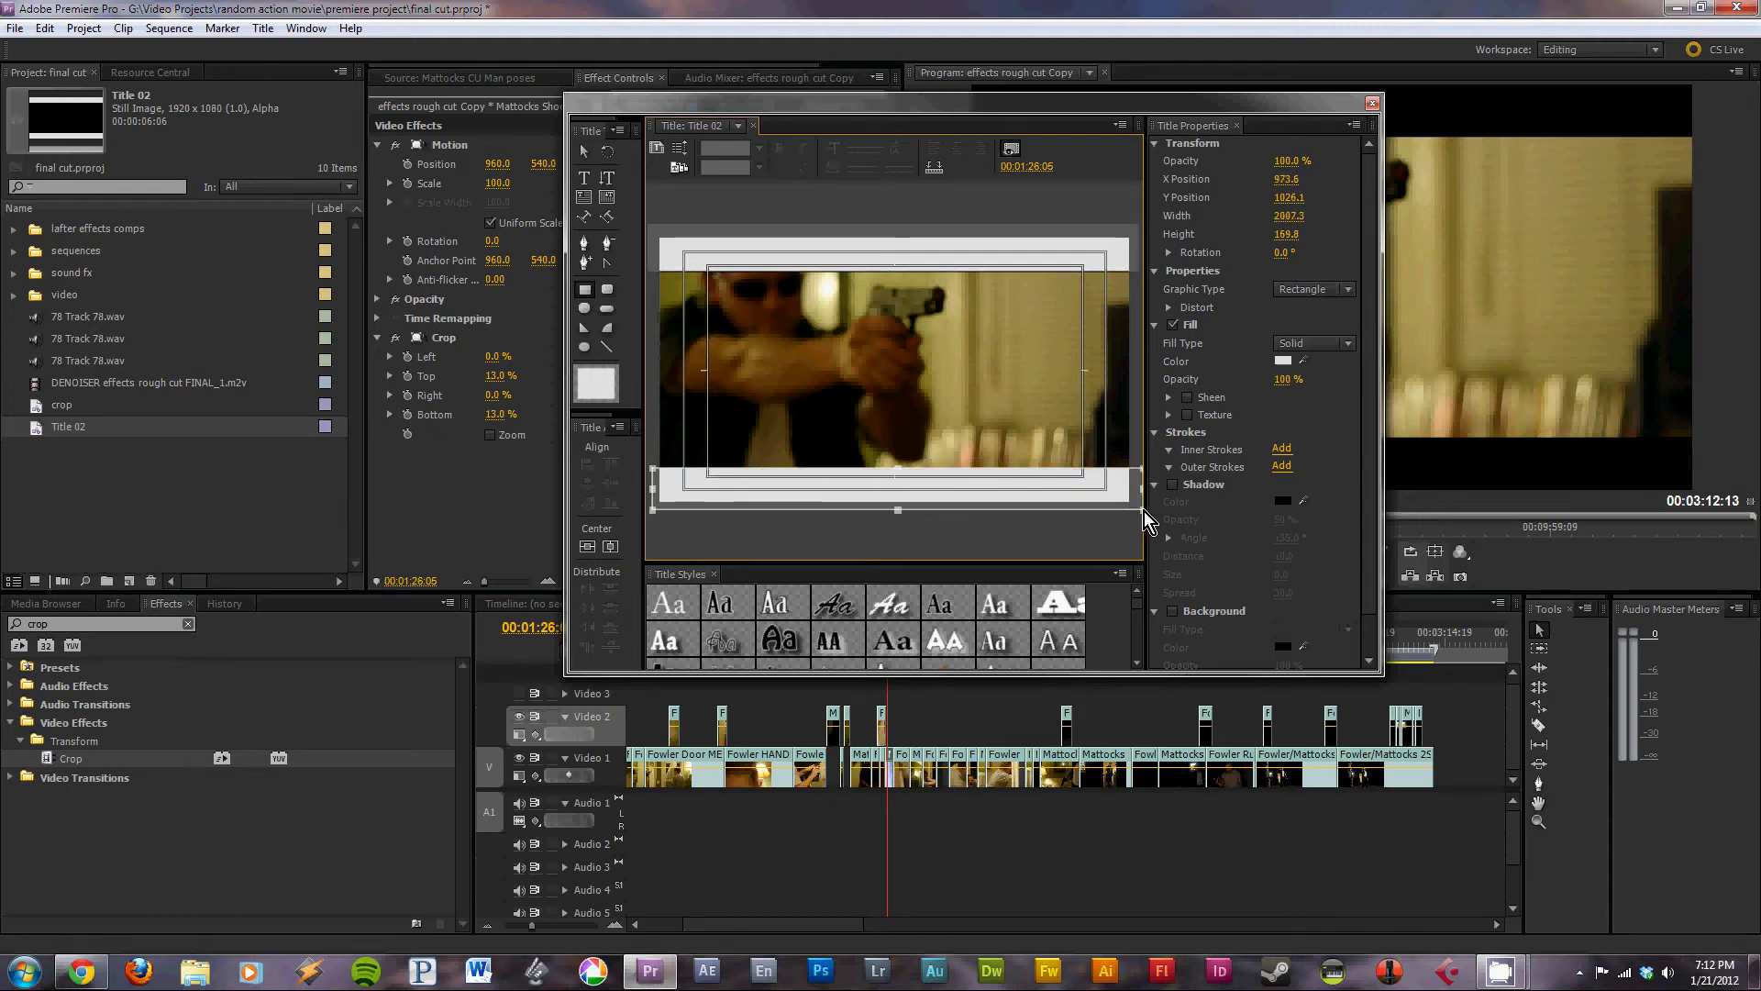
click(586, 153)
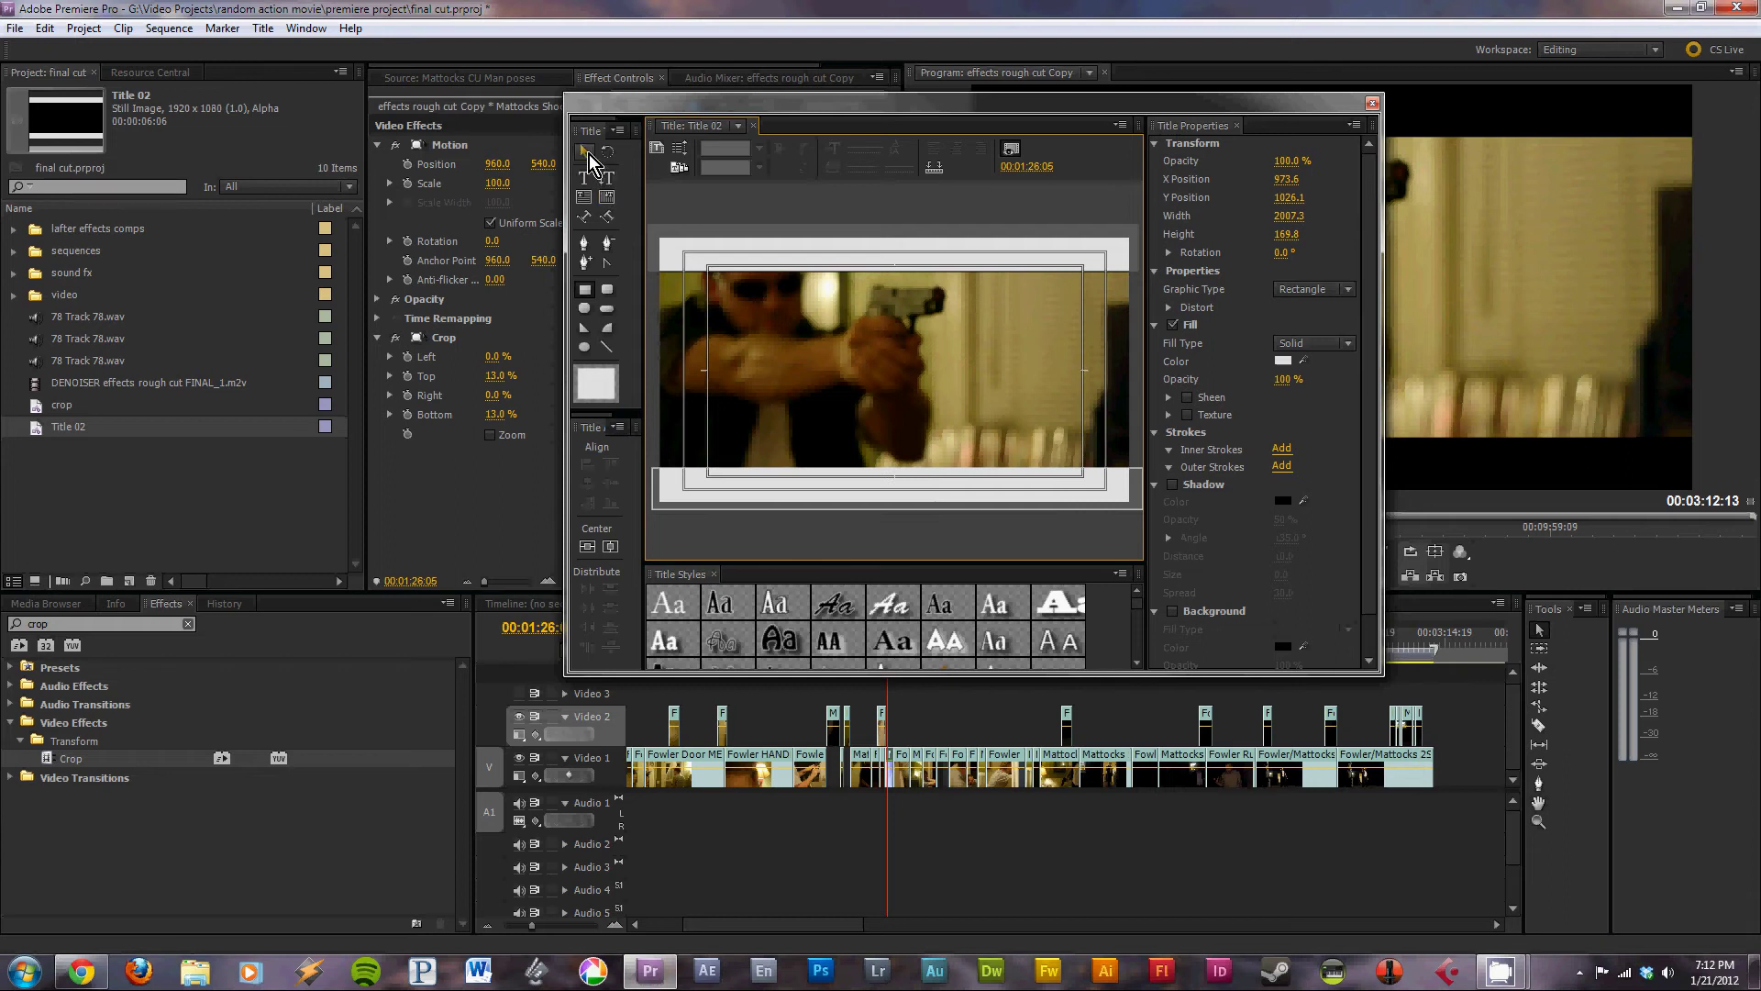
click(832, 254)
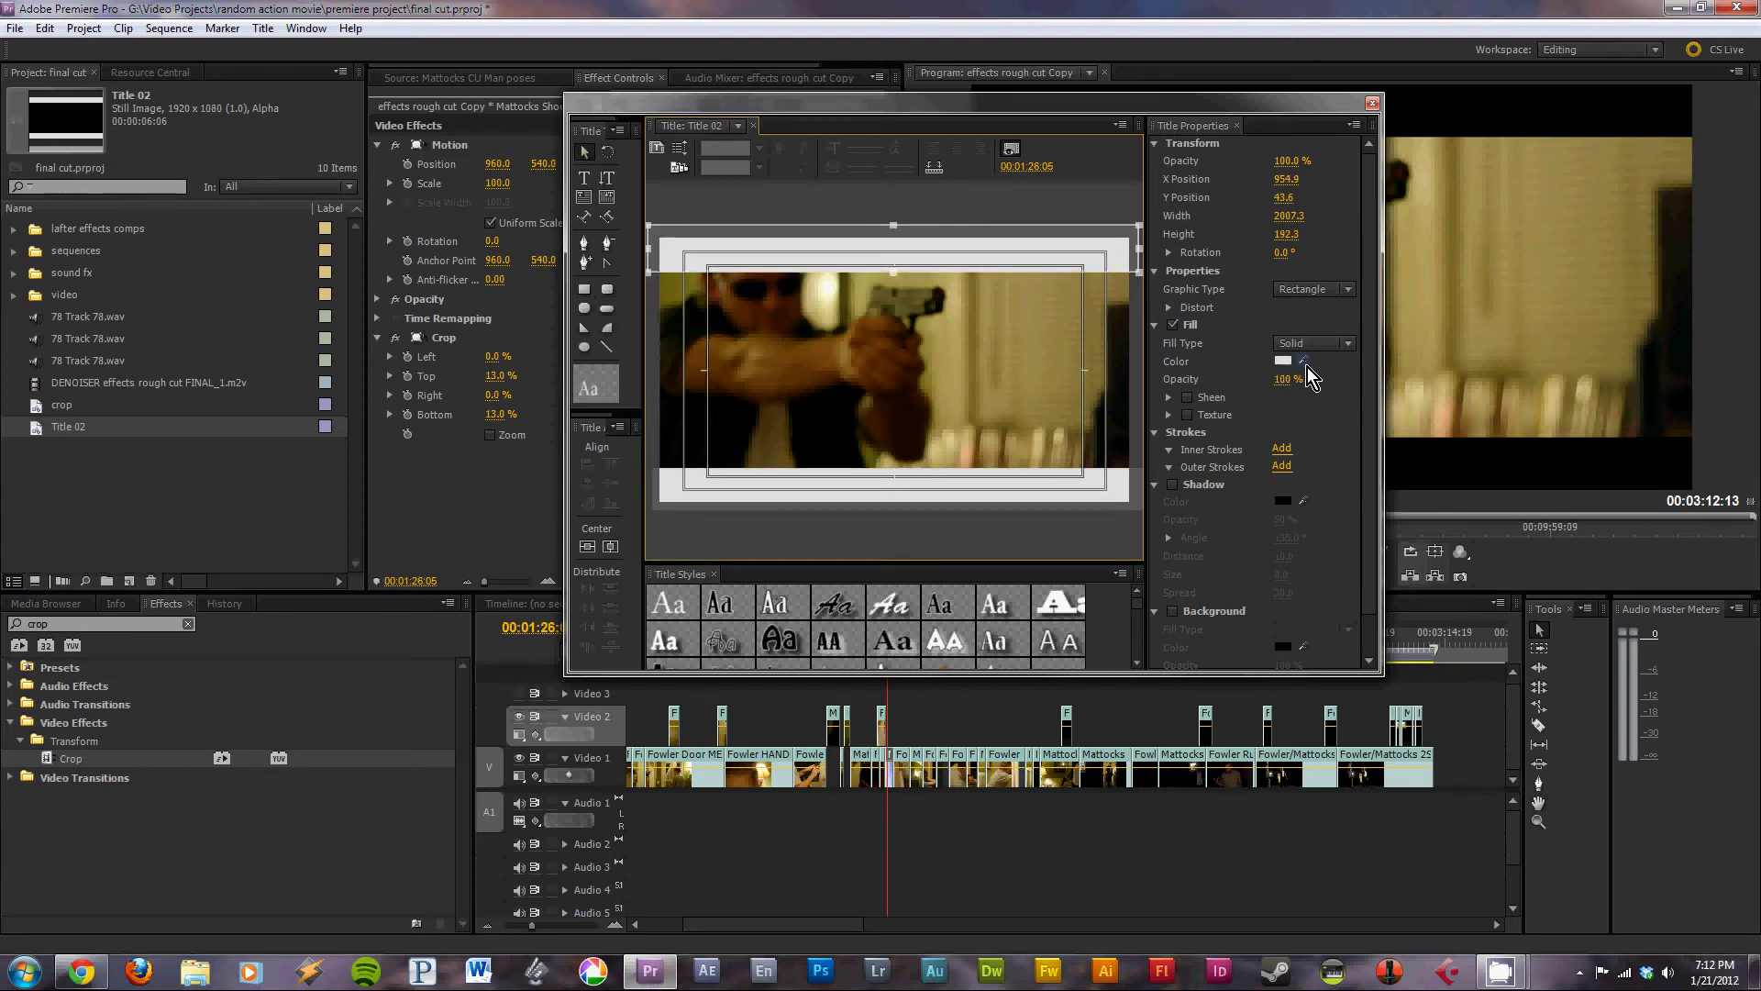
Change the fill colour of both the top and bottom rectangles to black
click(1302, 360)
click(1284, 362)
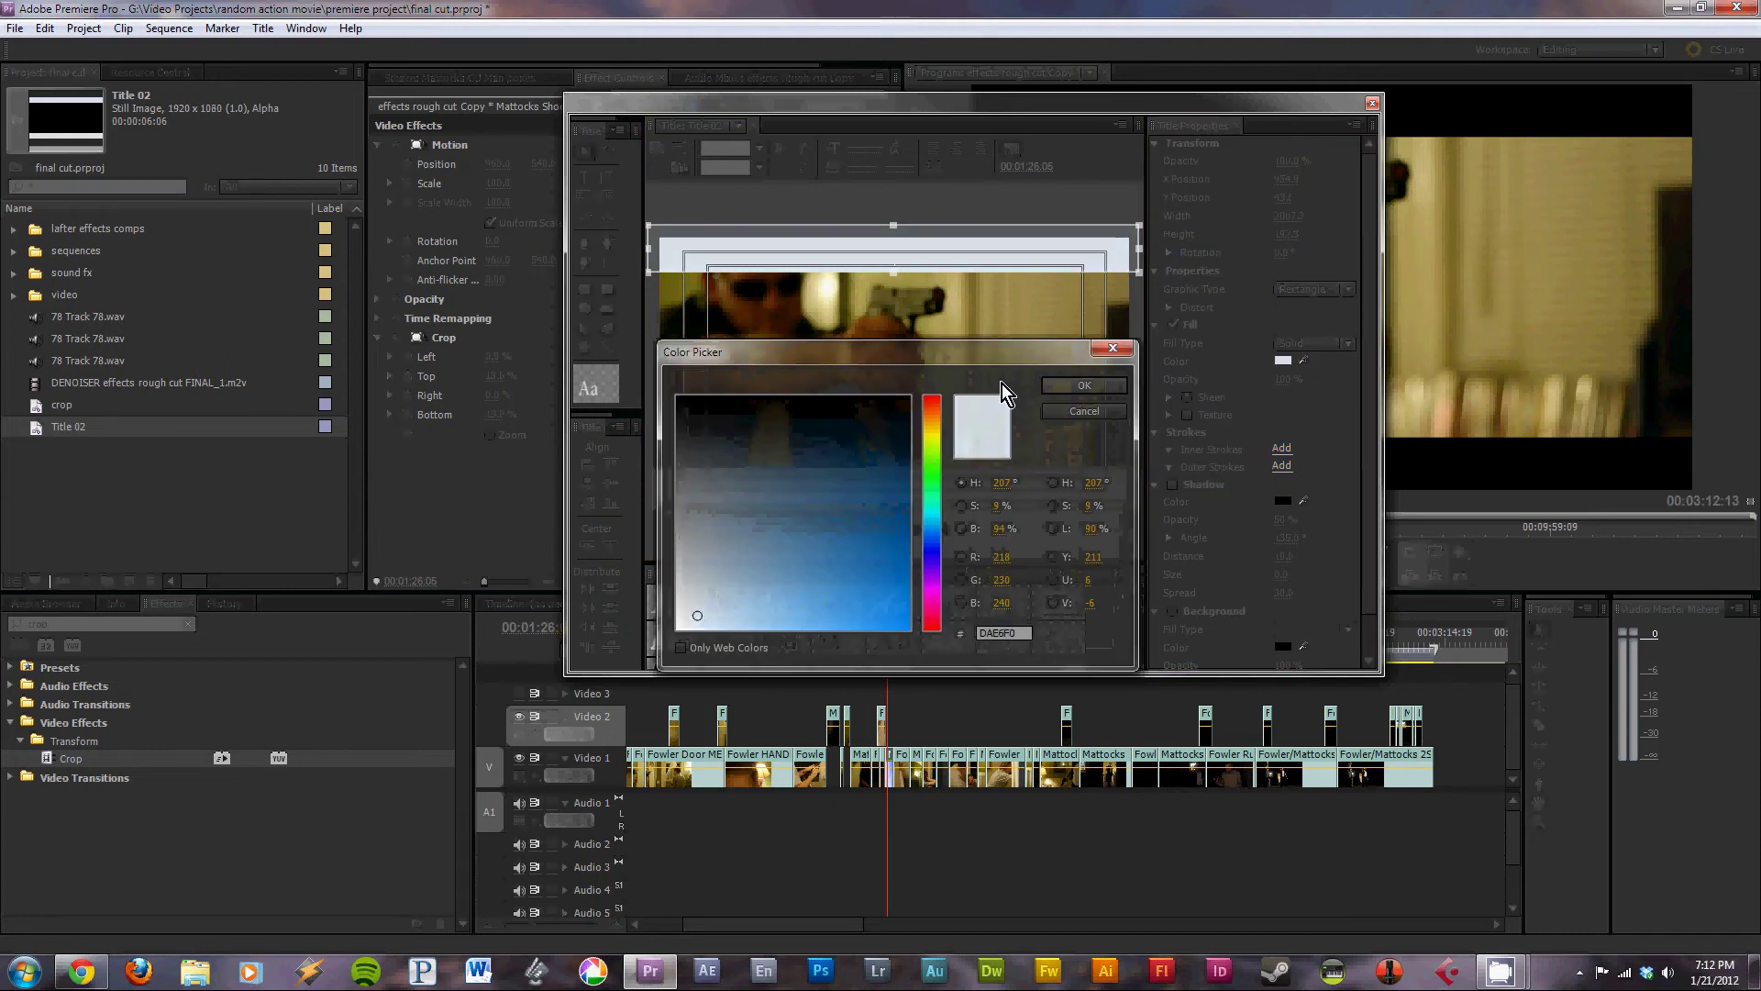
mouse_move(741, 623)
mouse_down()
mouse_move(784, 434)
mouse_move(667, 371)
mouse_up()
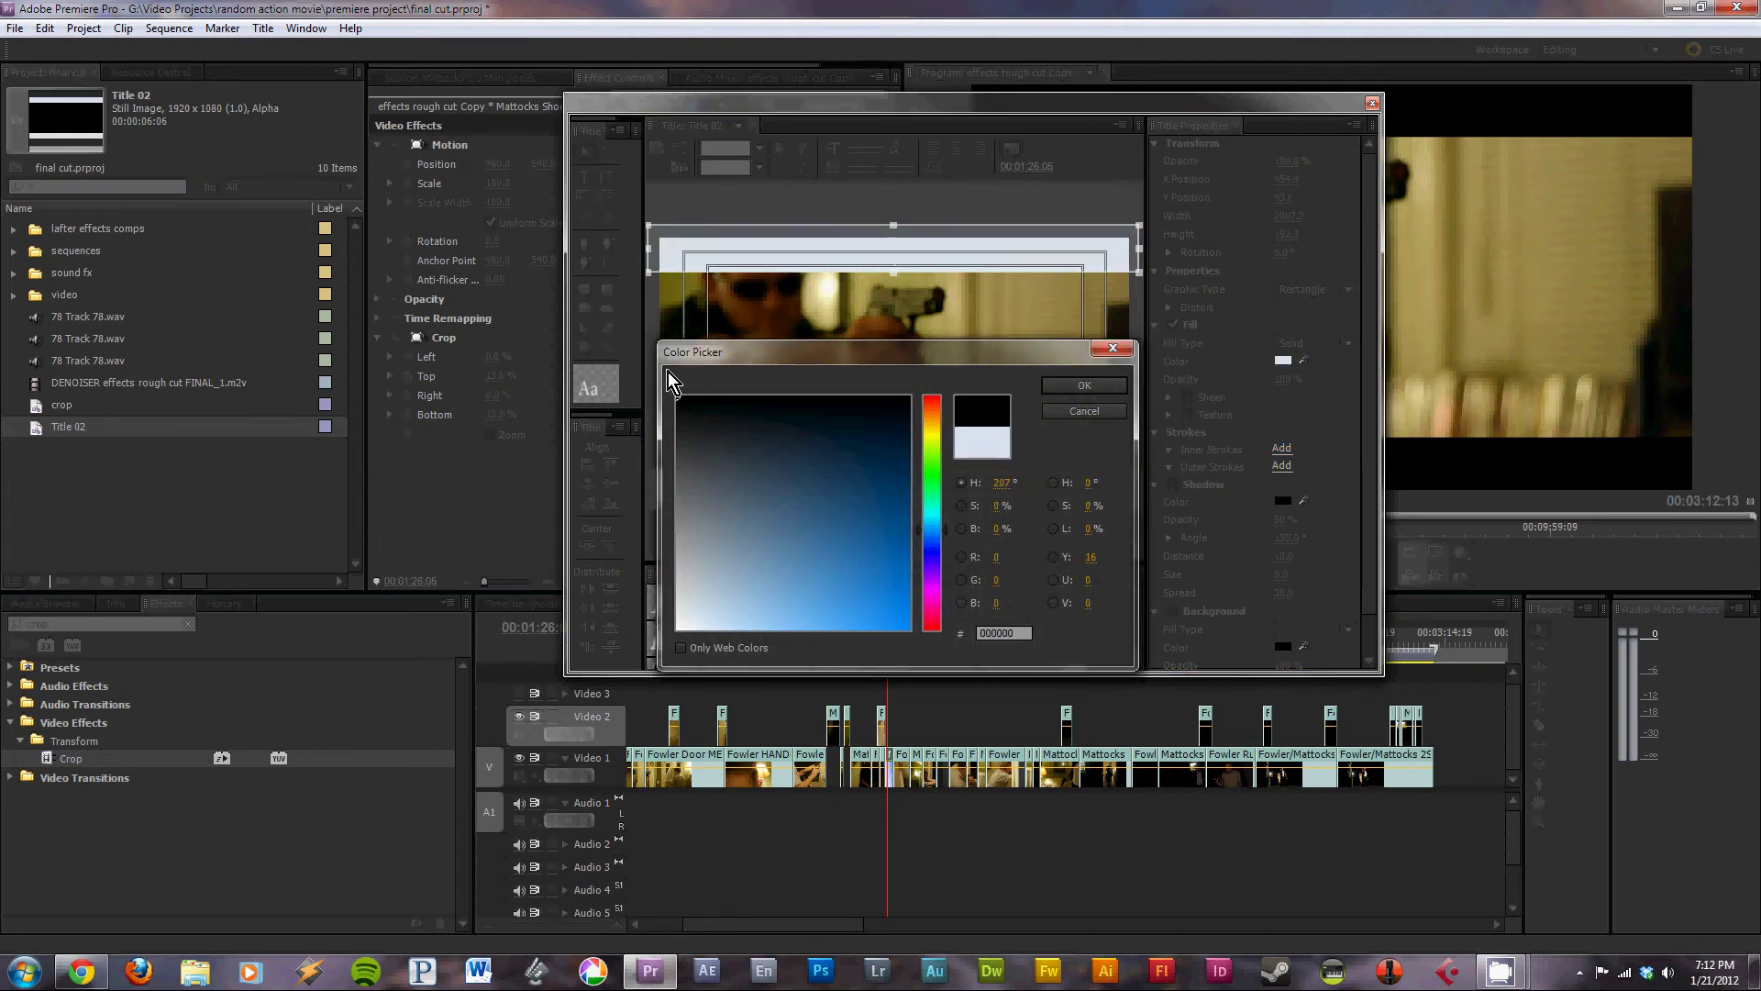
click(1053, 389)
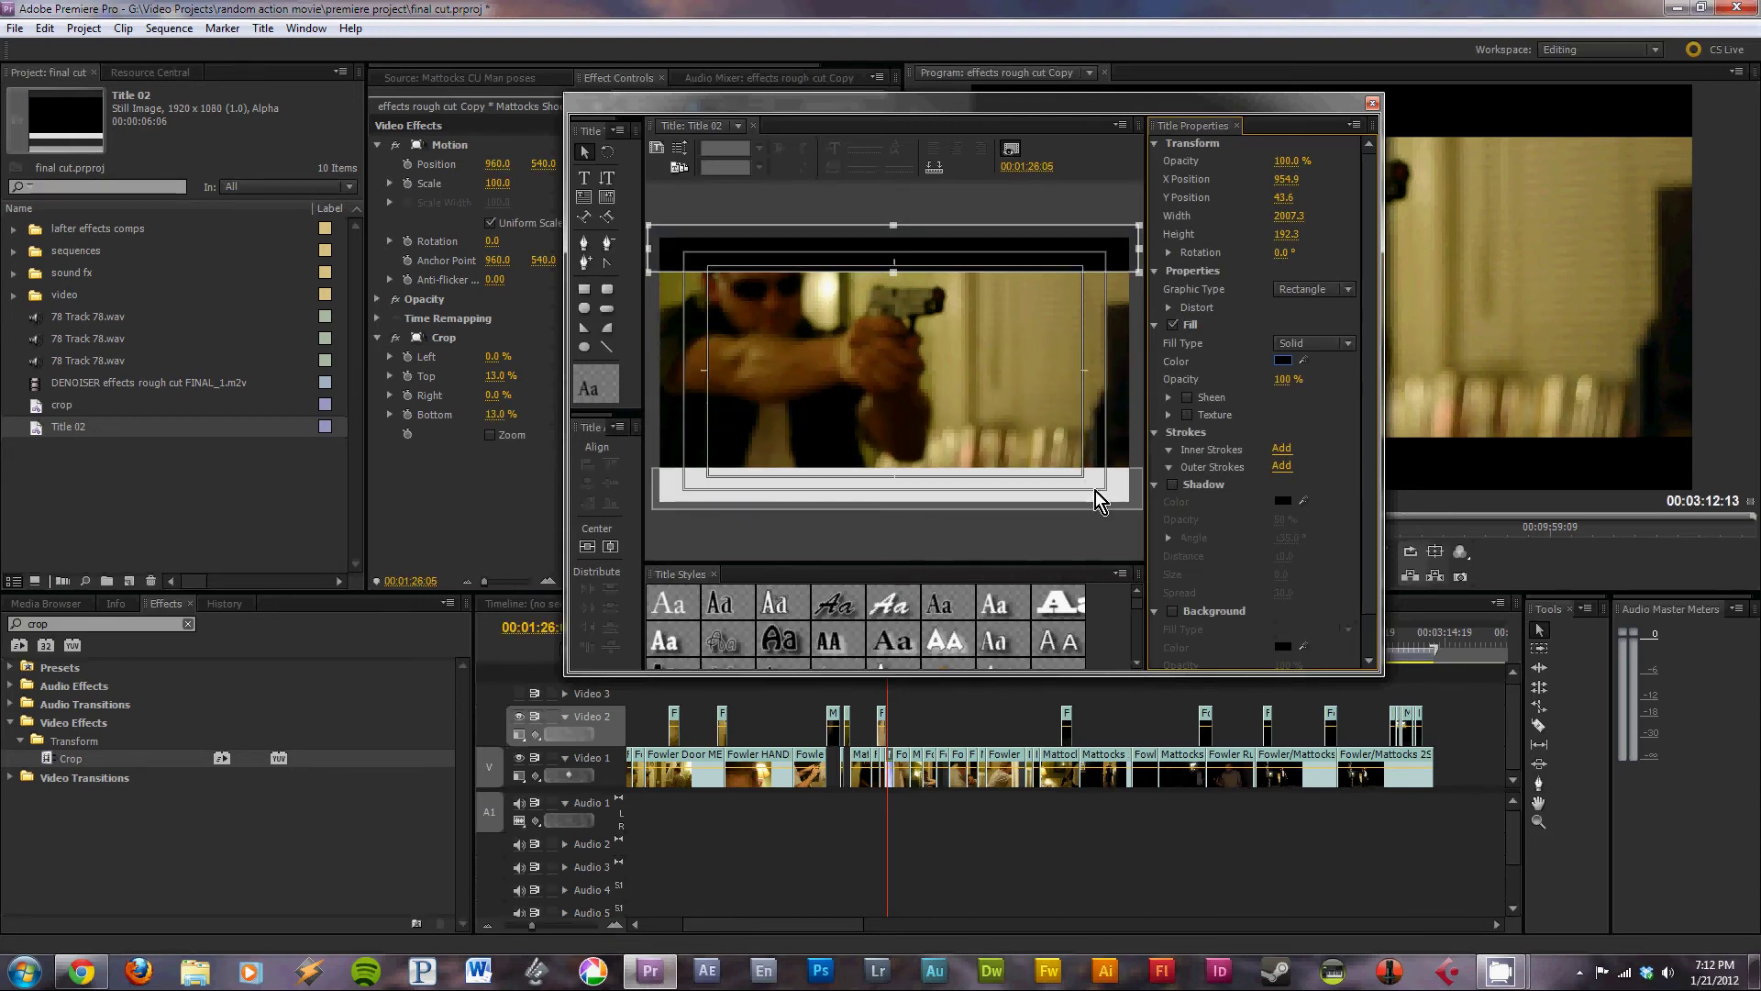
click(1128, 488)
click(1287, 360)
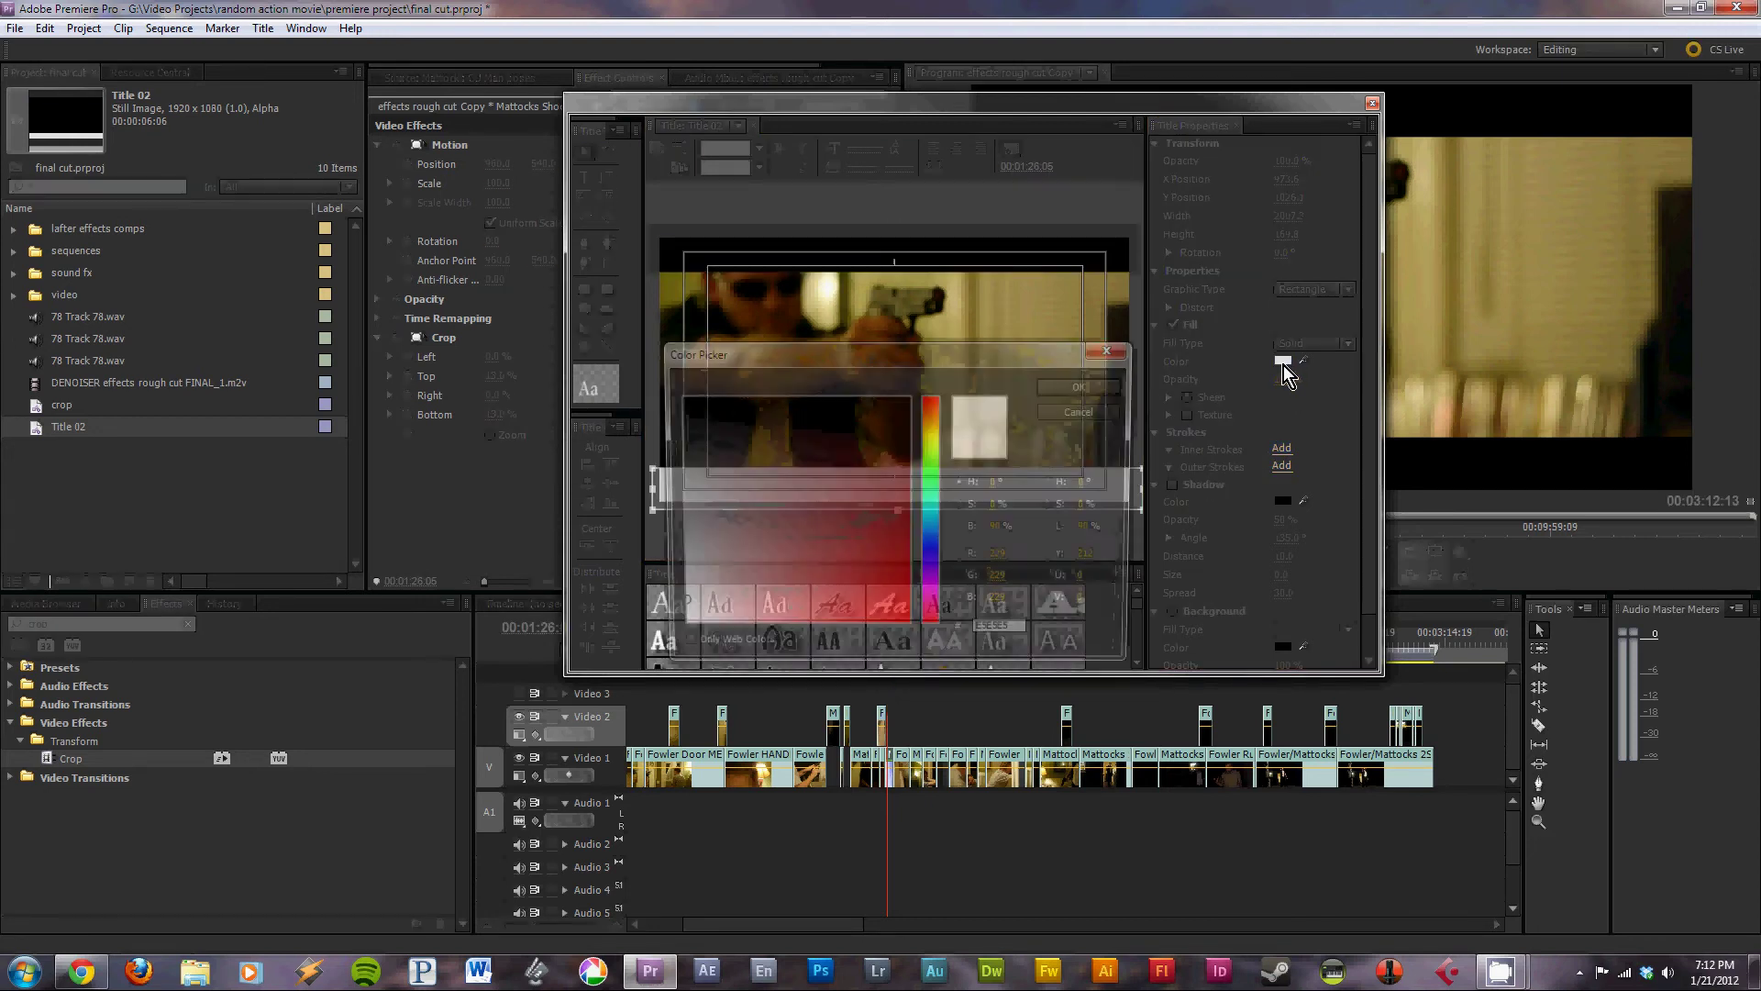
drag(841, 415, 838, 394)
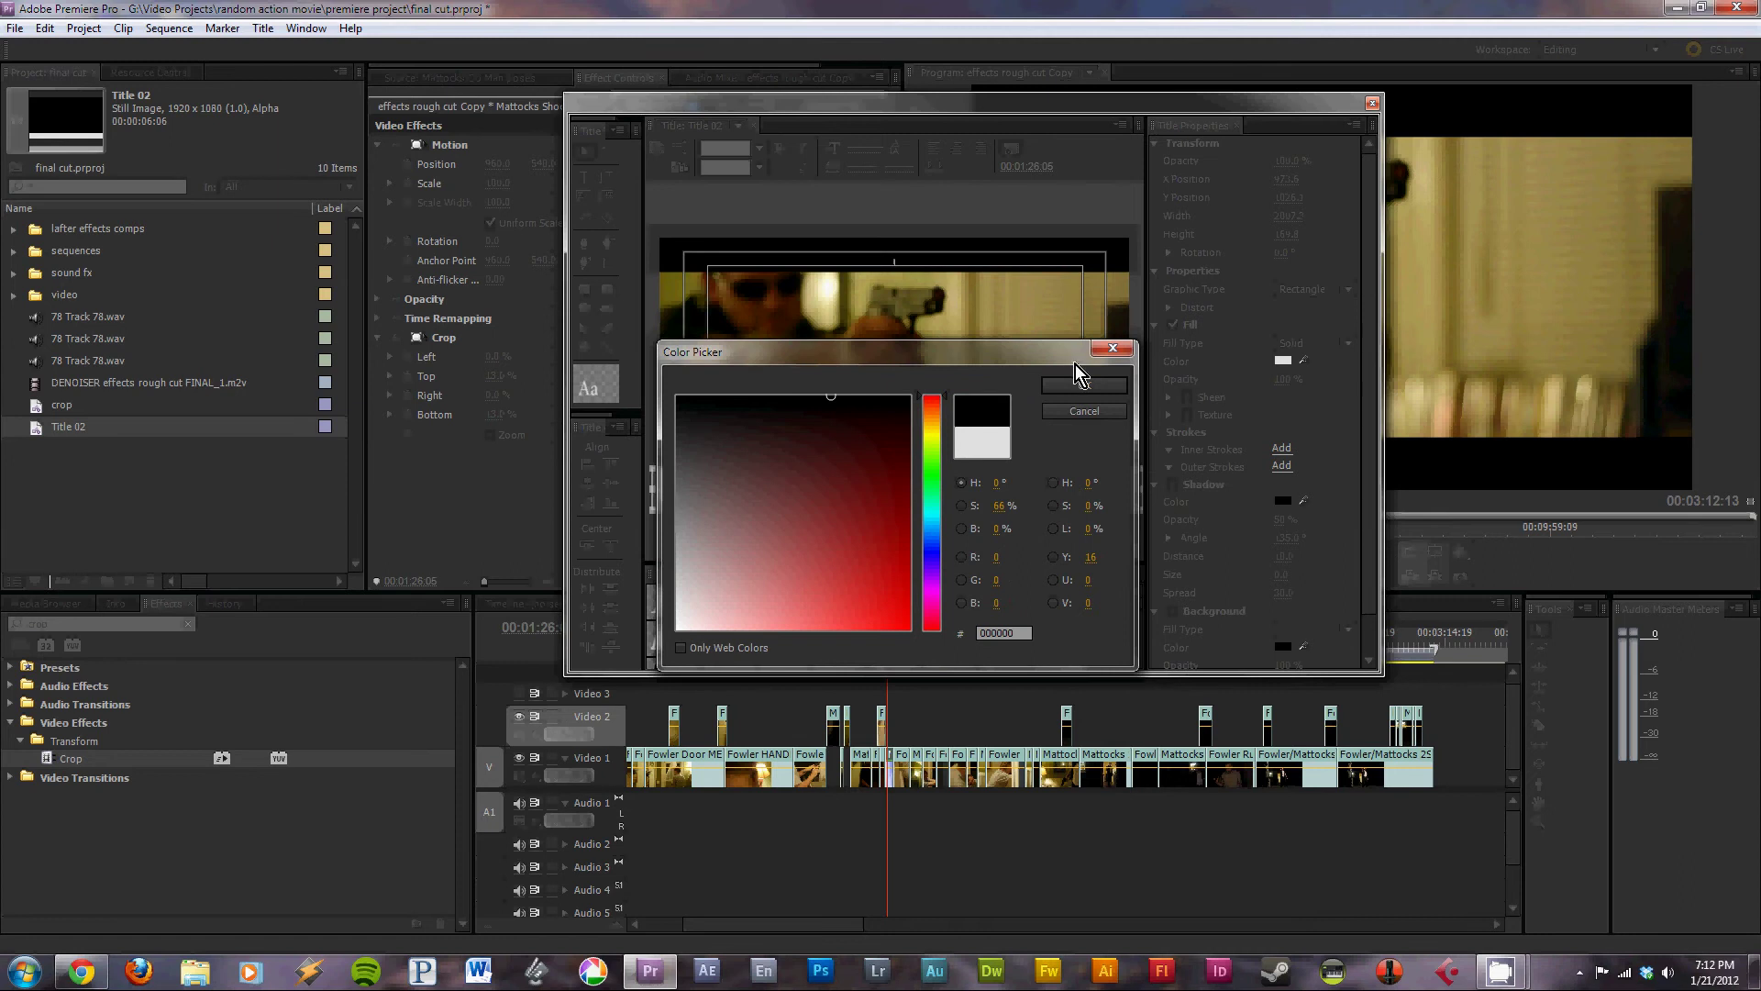
click(1109, 387)
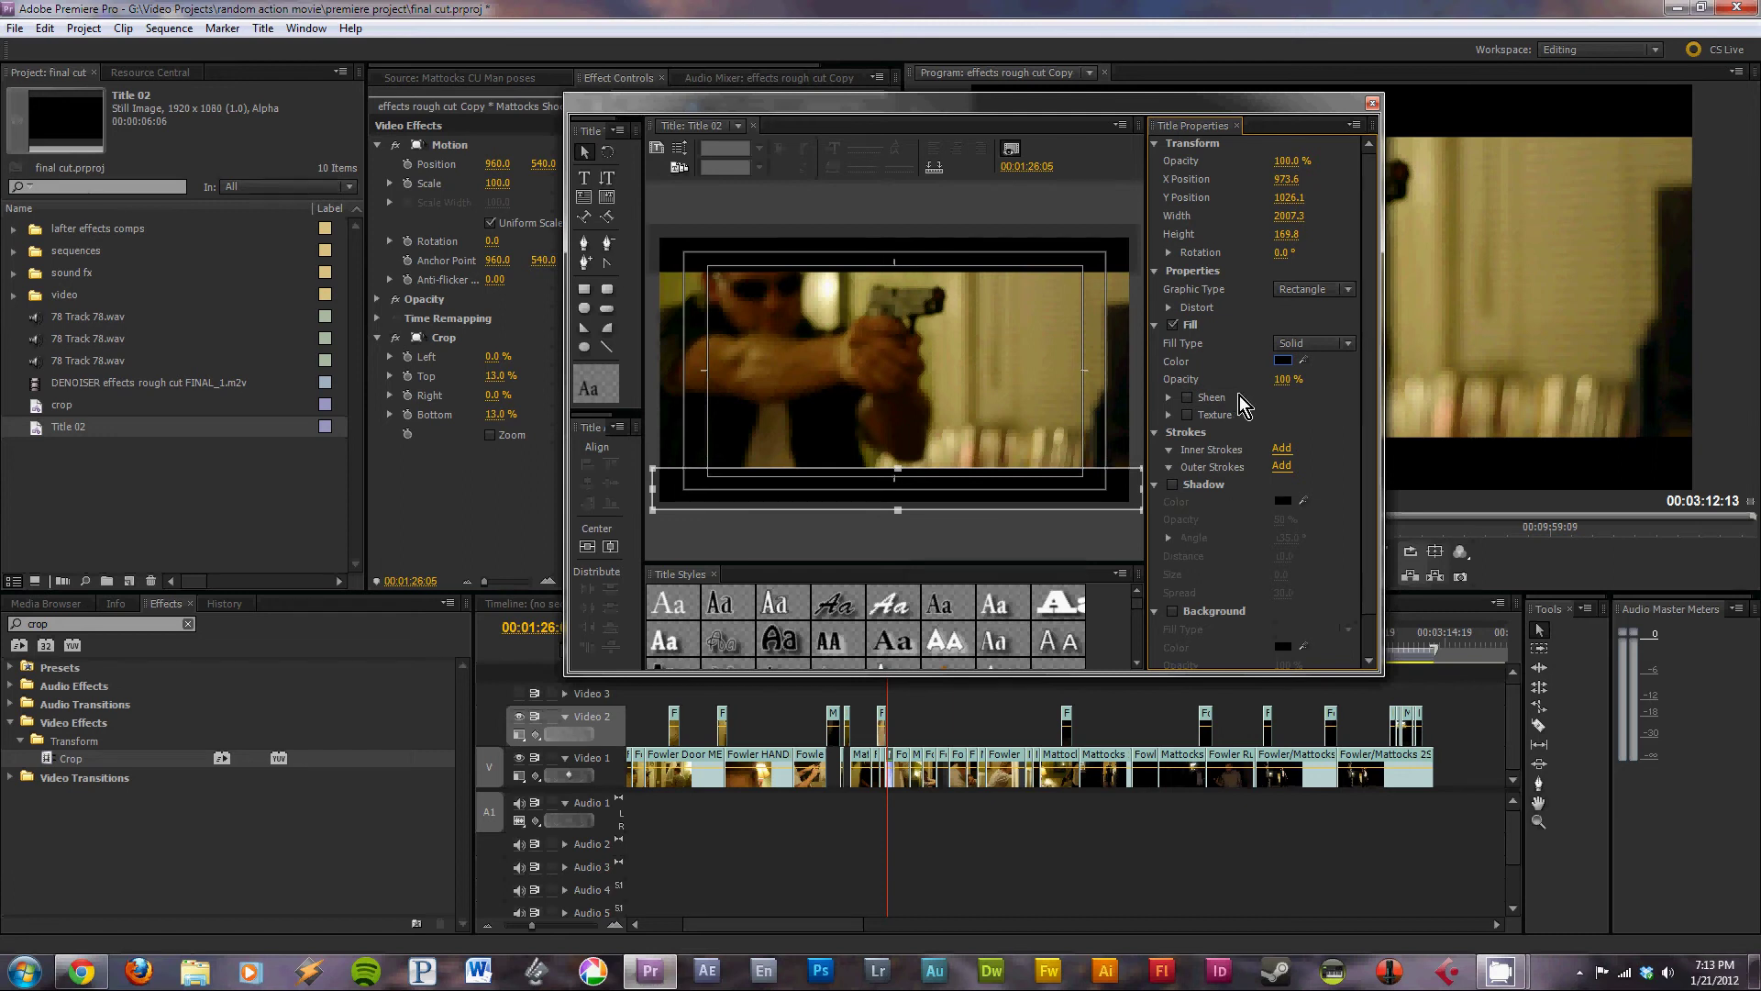
Close the Titler and rename Title 02 to 'cinemascope crop'
click(1372, 107)
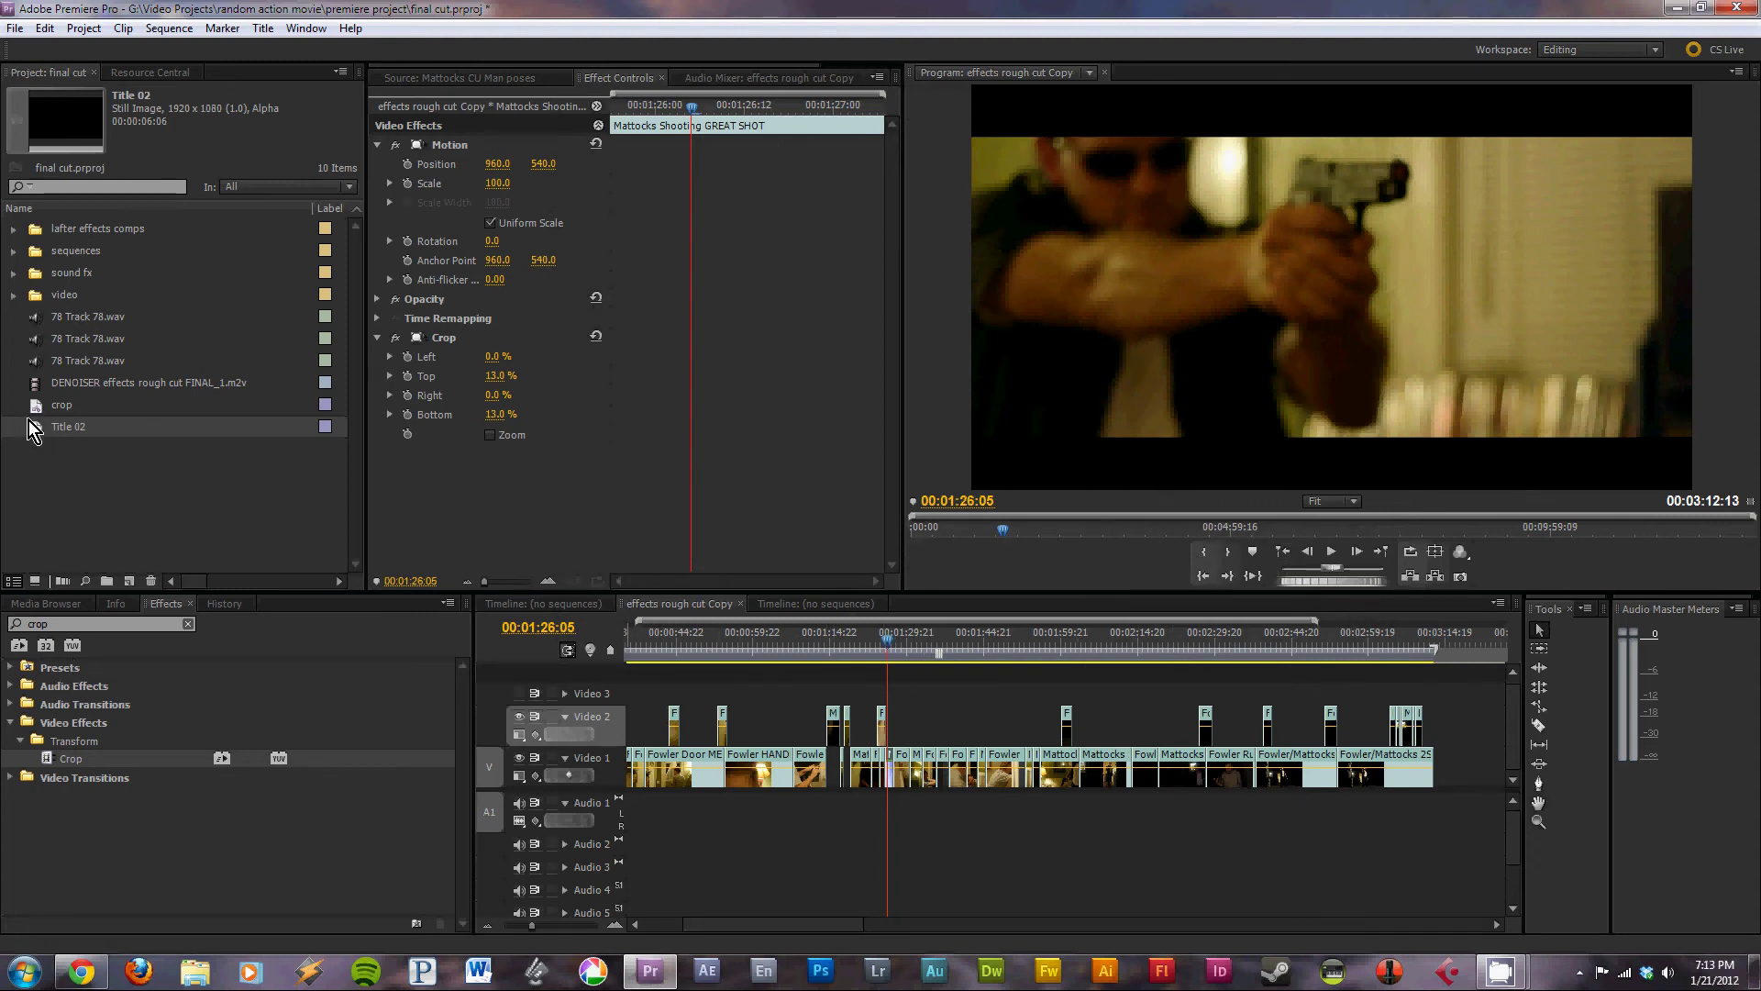
click(65, 428)
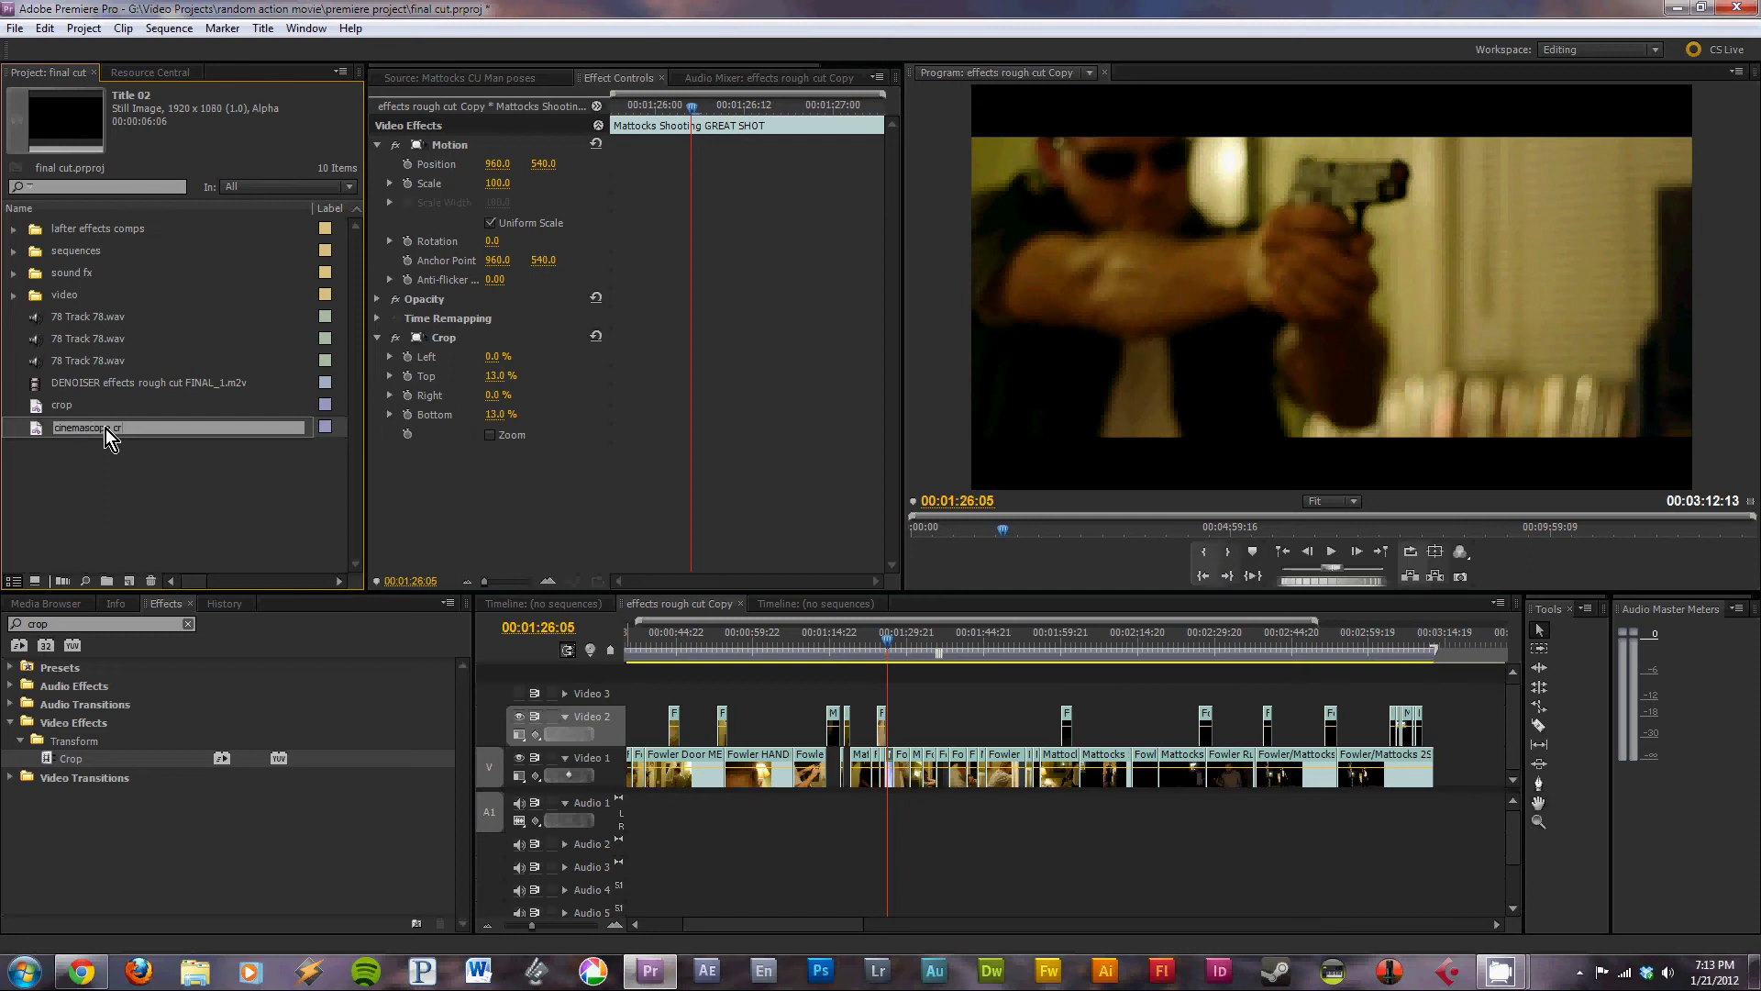
click(50, 502)
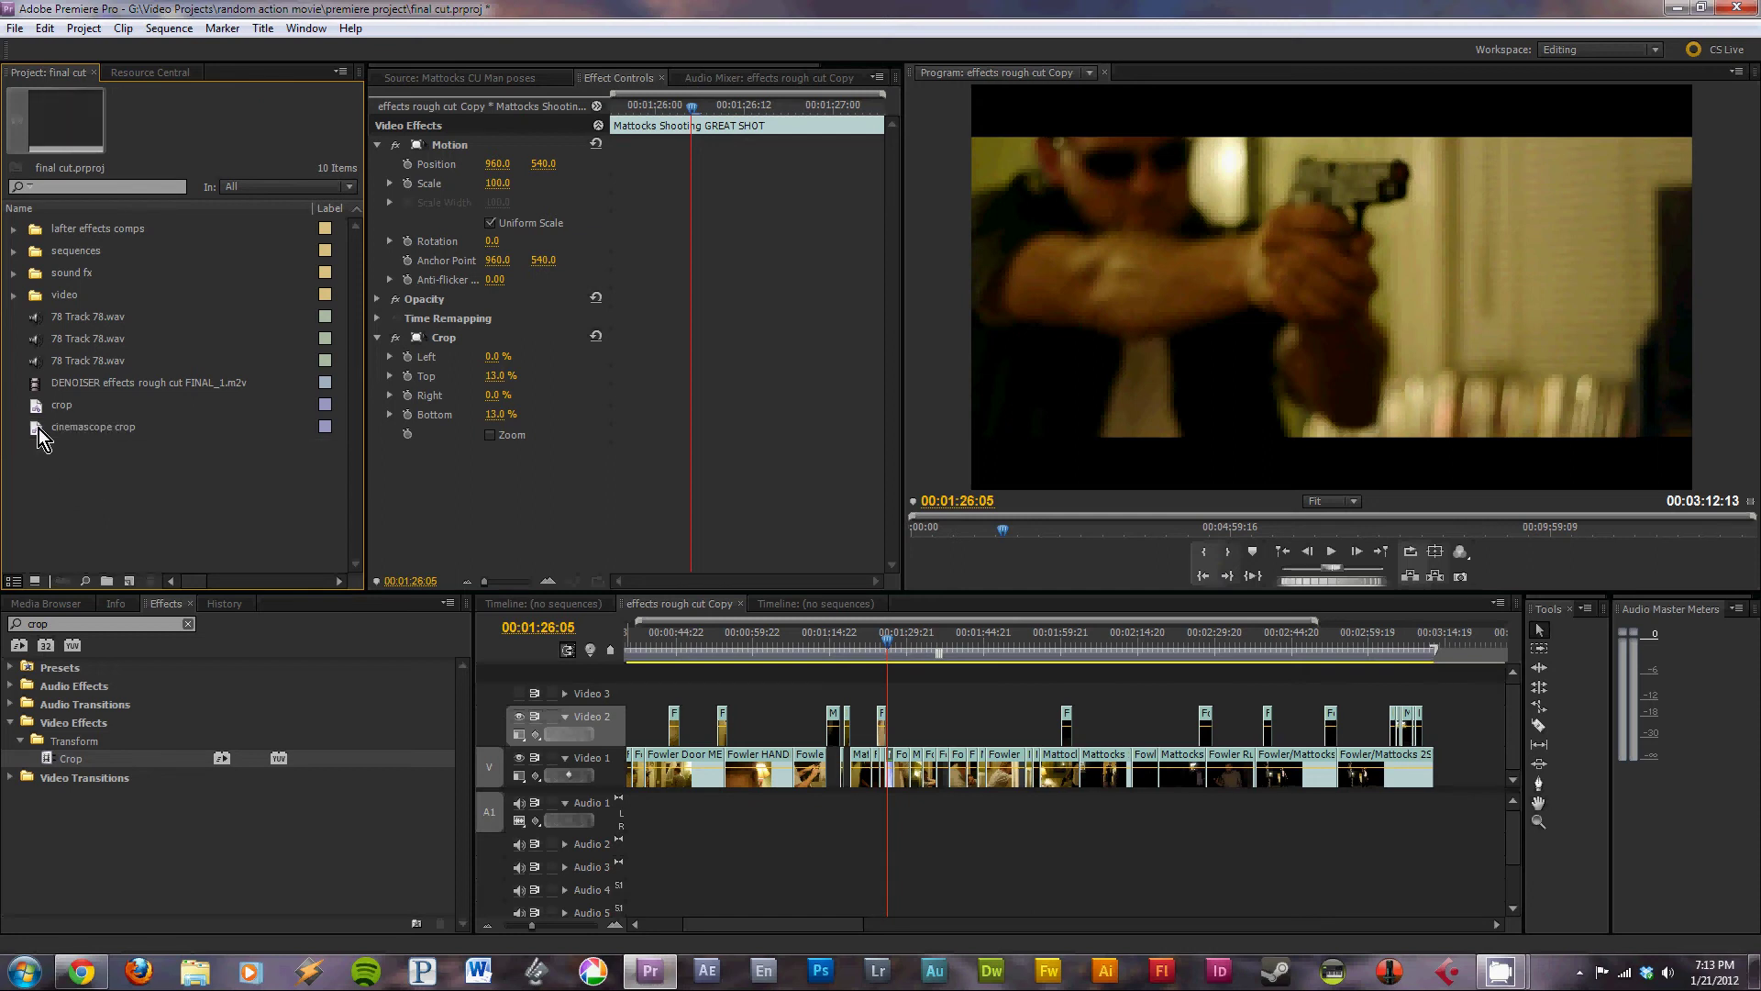
click(38, 428)
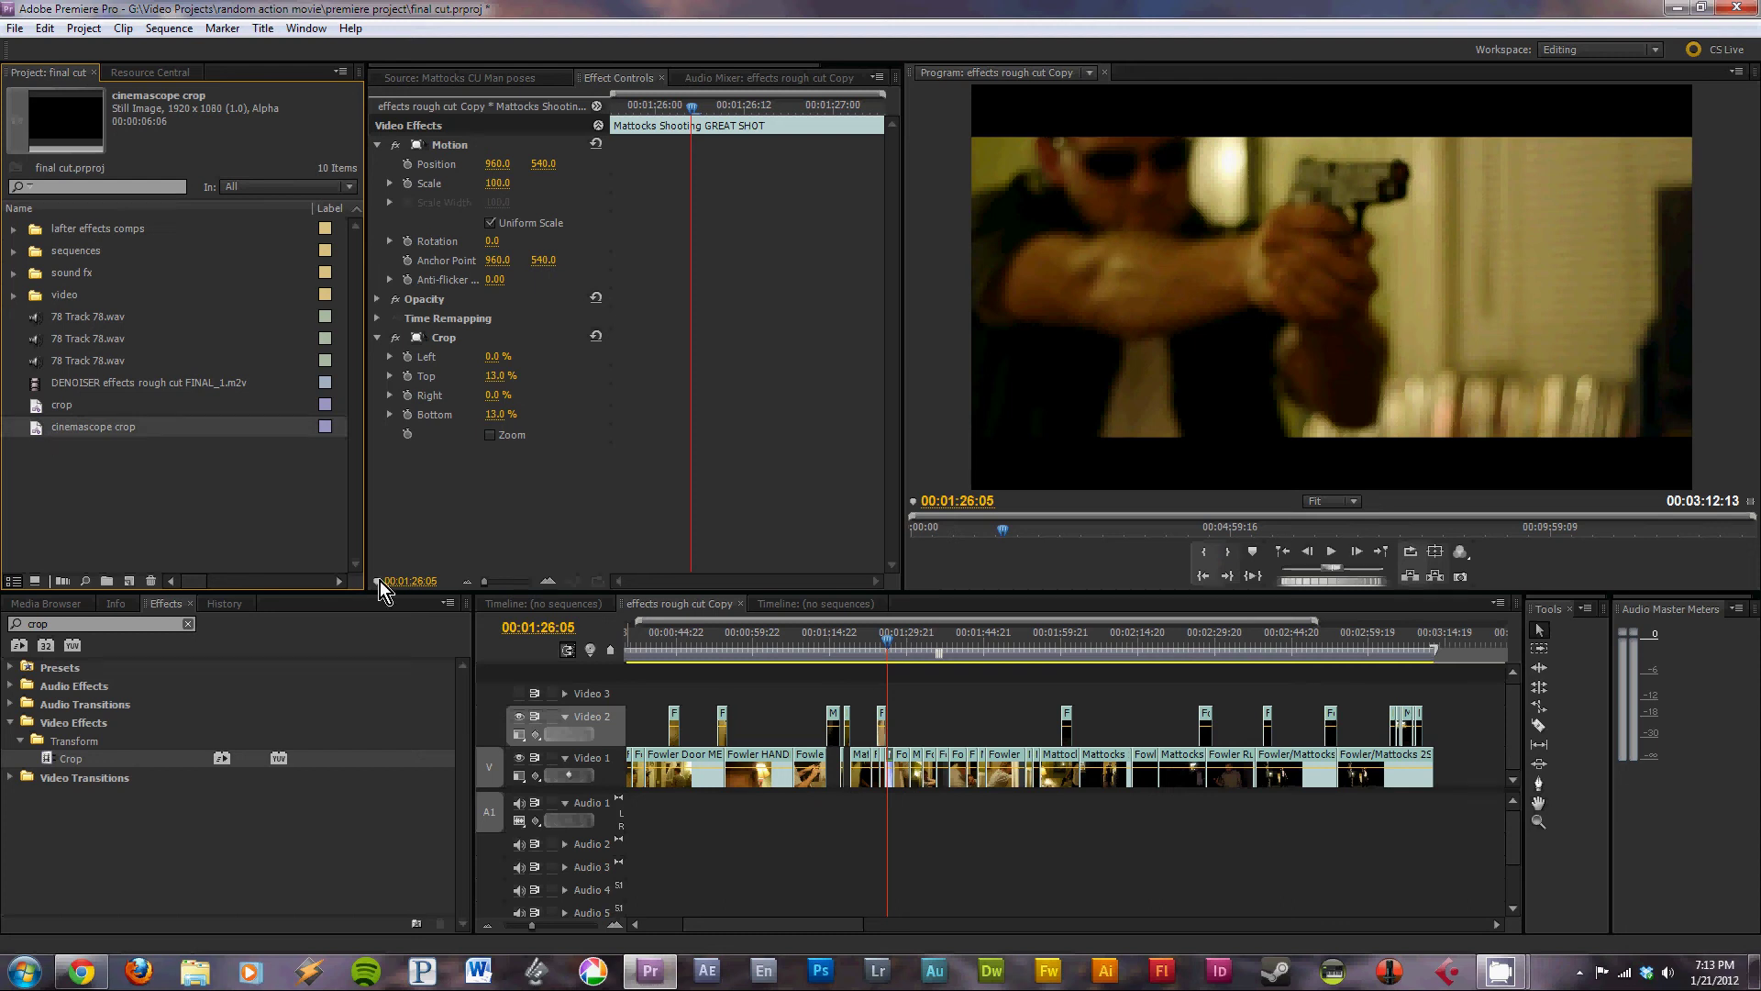
Place the cinemascope crop title on Video 3, extending it back to the timeline's start
drag(380, 581, 1292, 678)
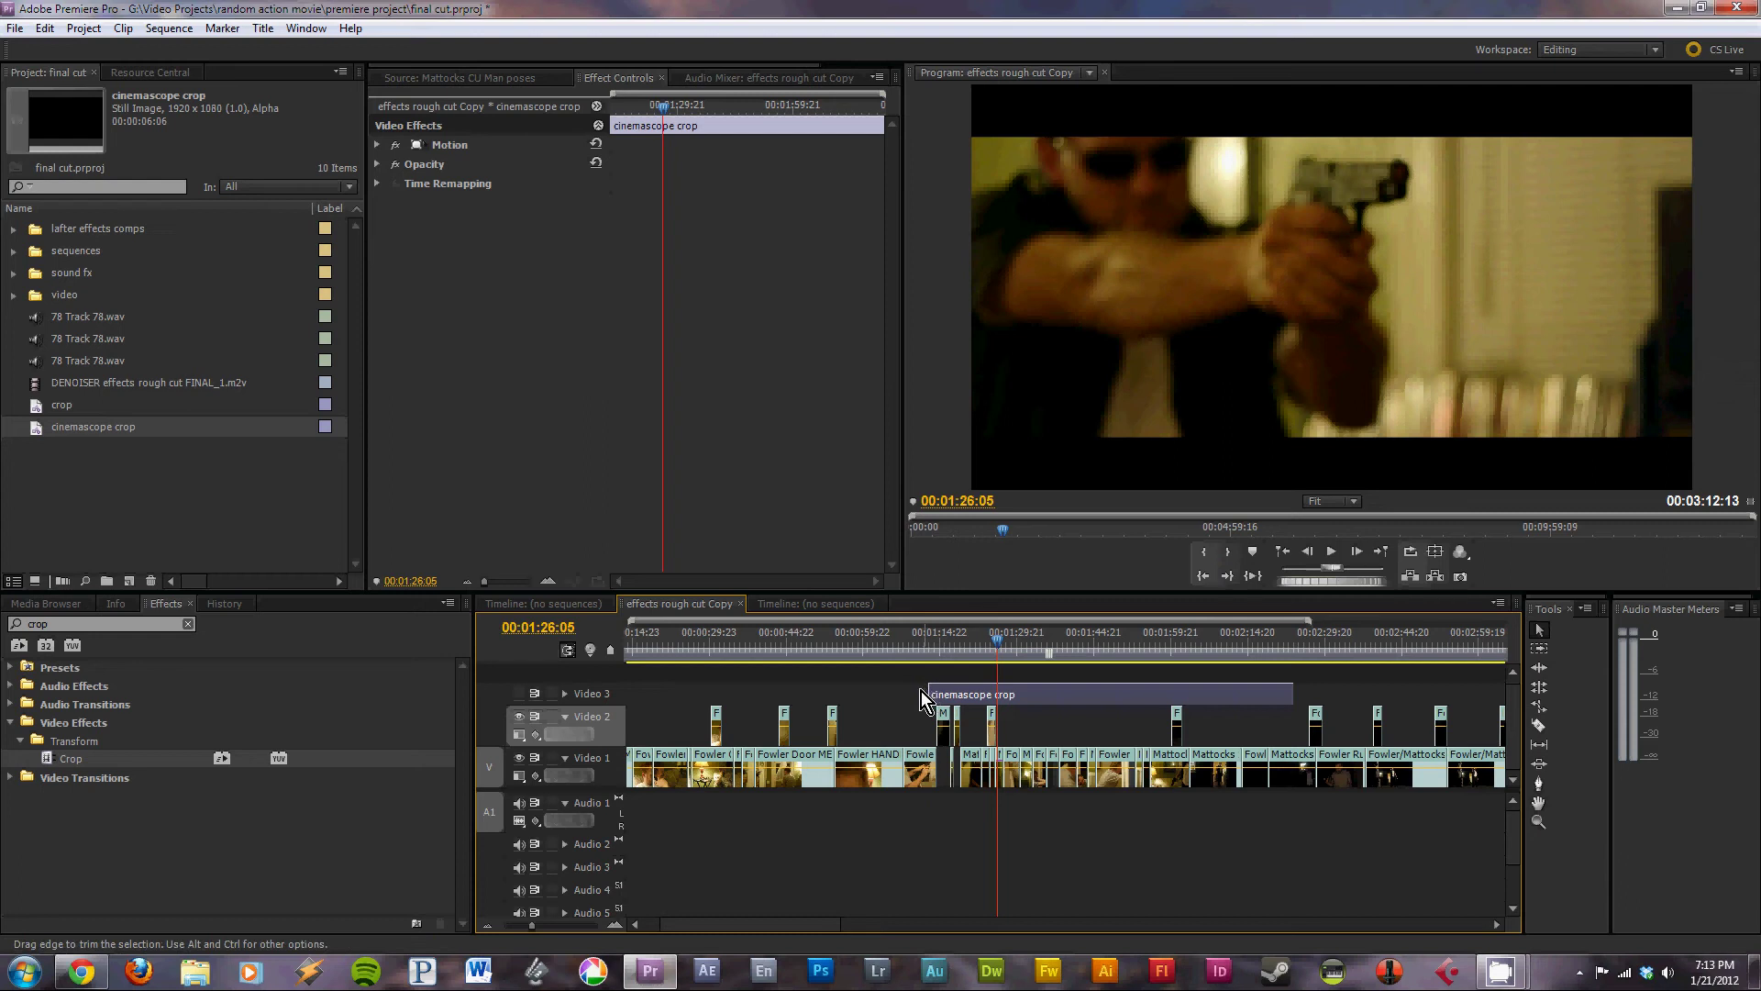
drag(921, 692, 614, 702)
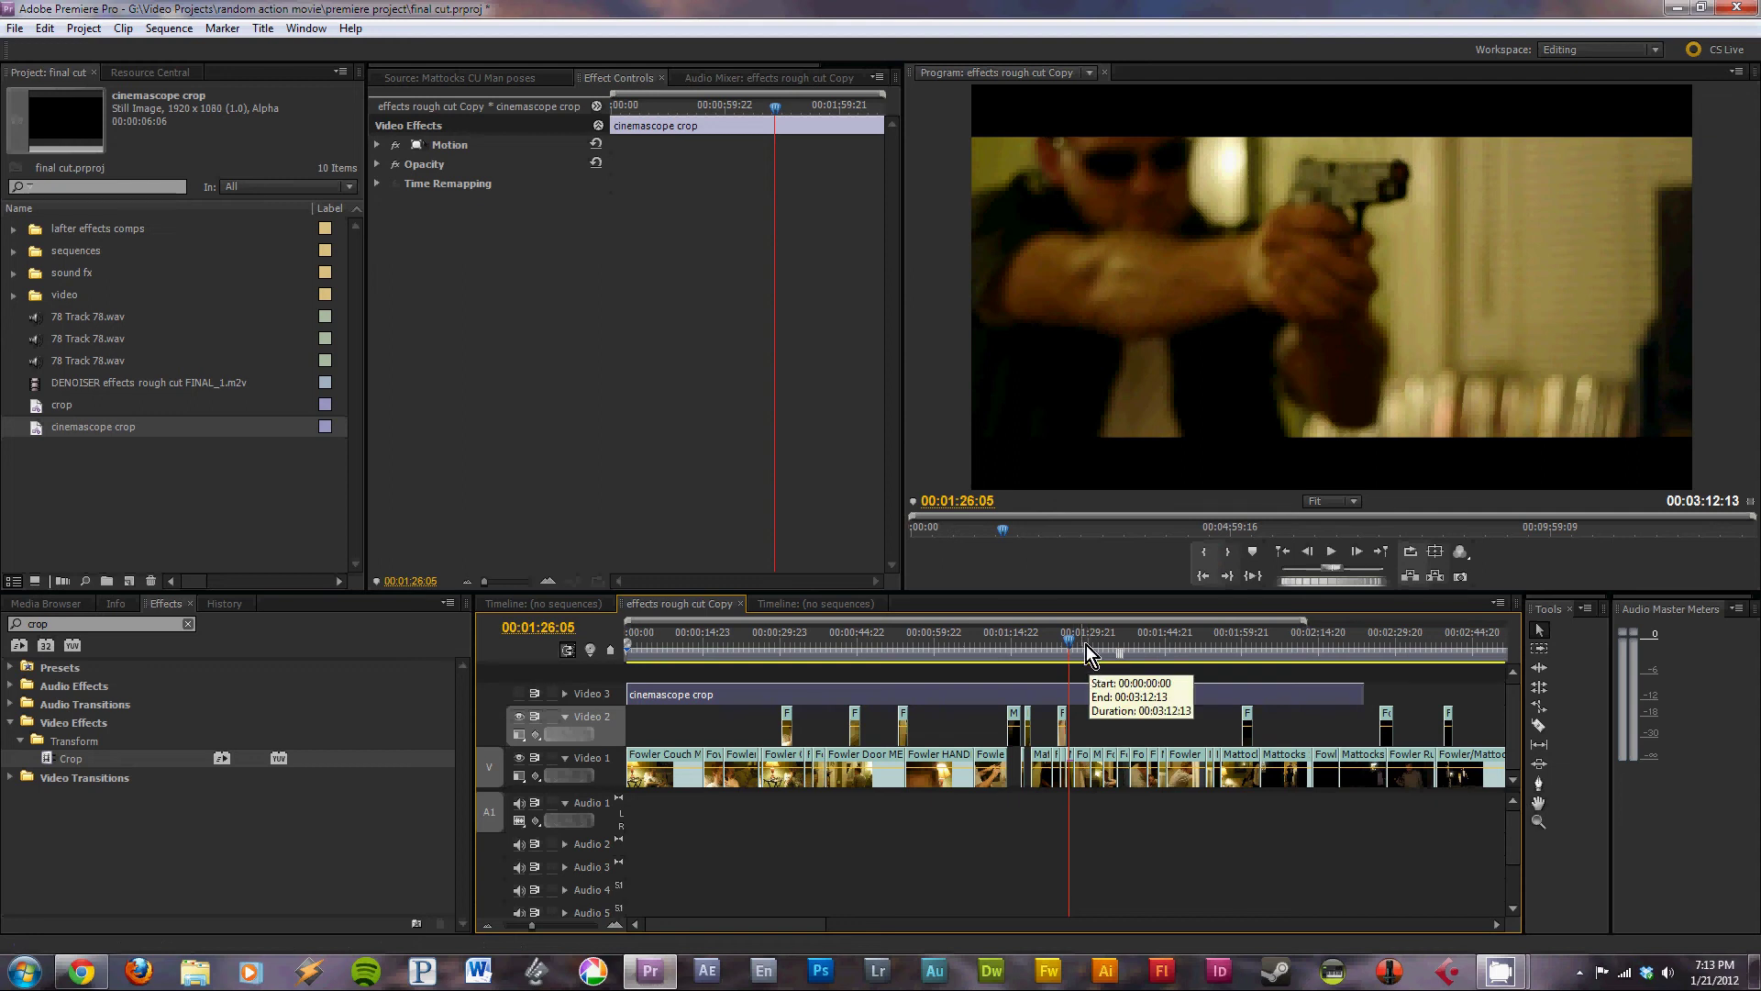
click(1070, 781)
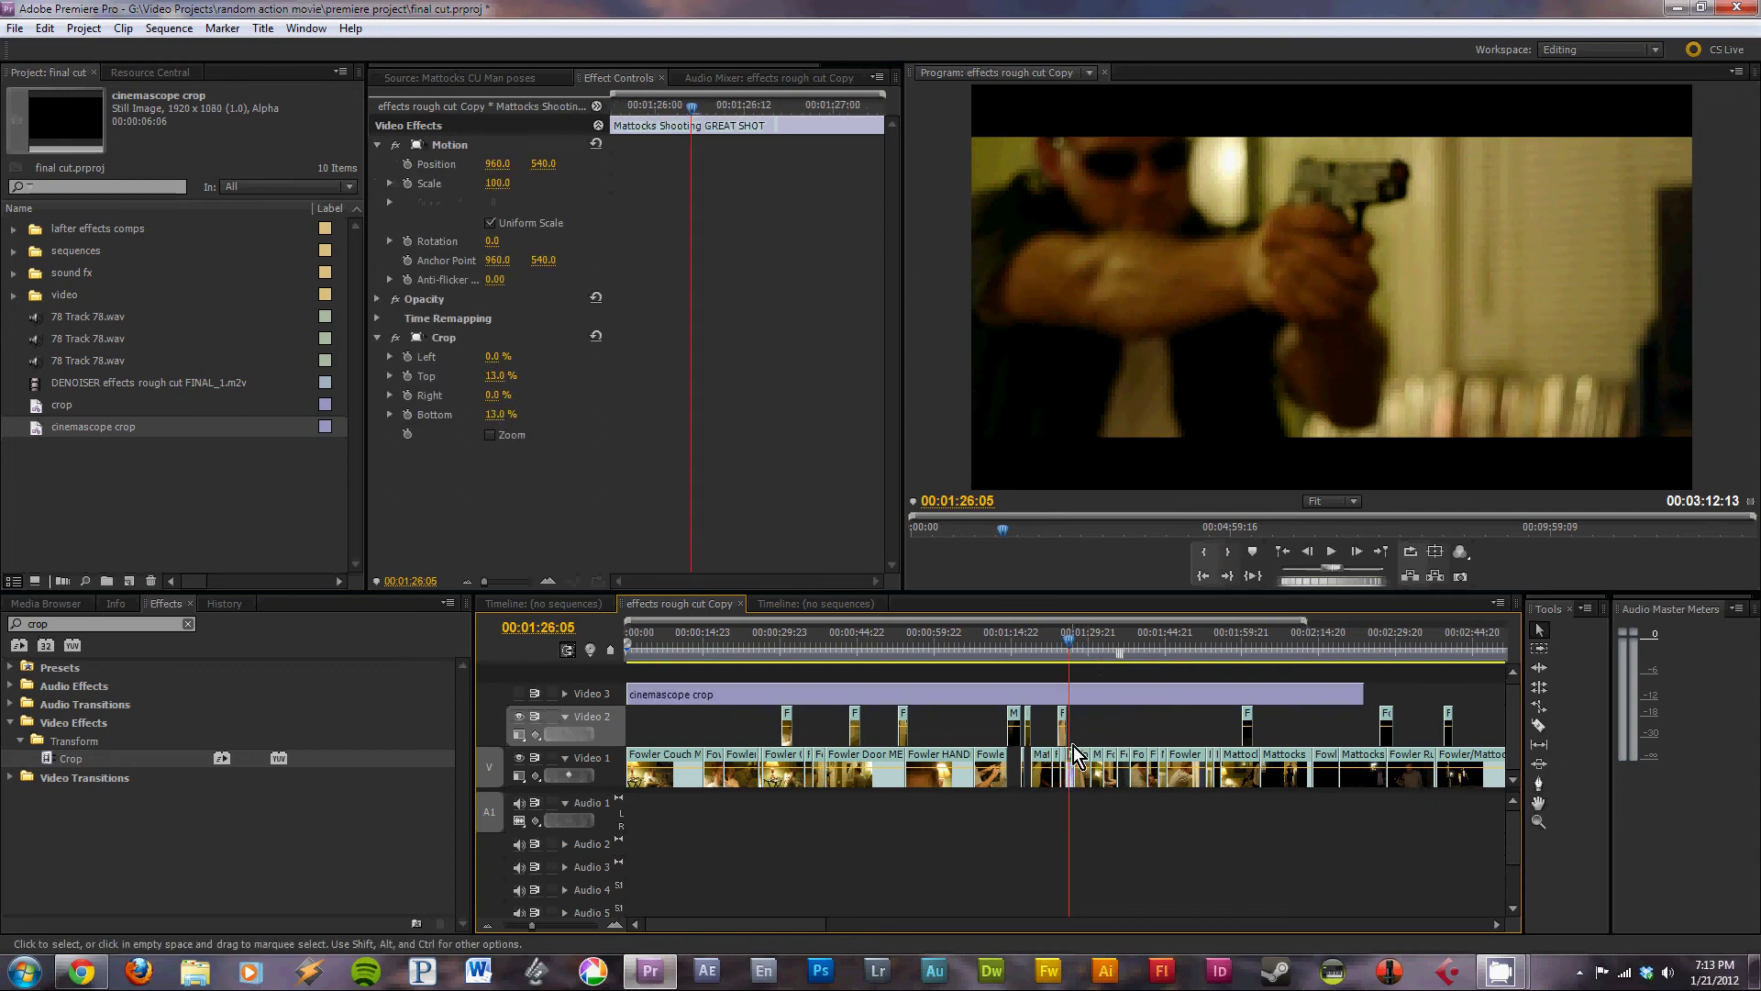
Delete the Crop effect from the shooting clip and make the Video 3 track visible
click(434, 335)
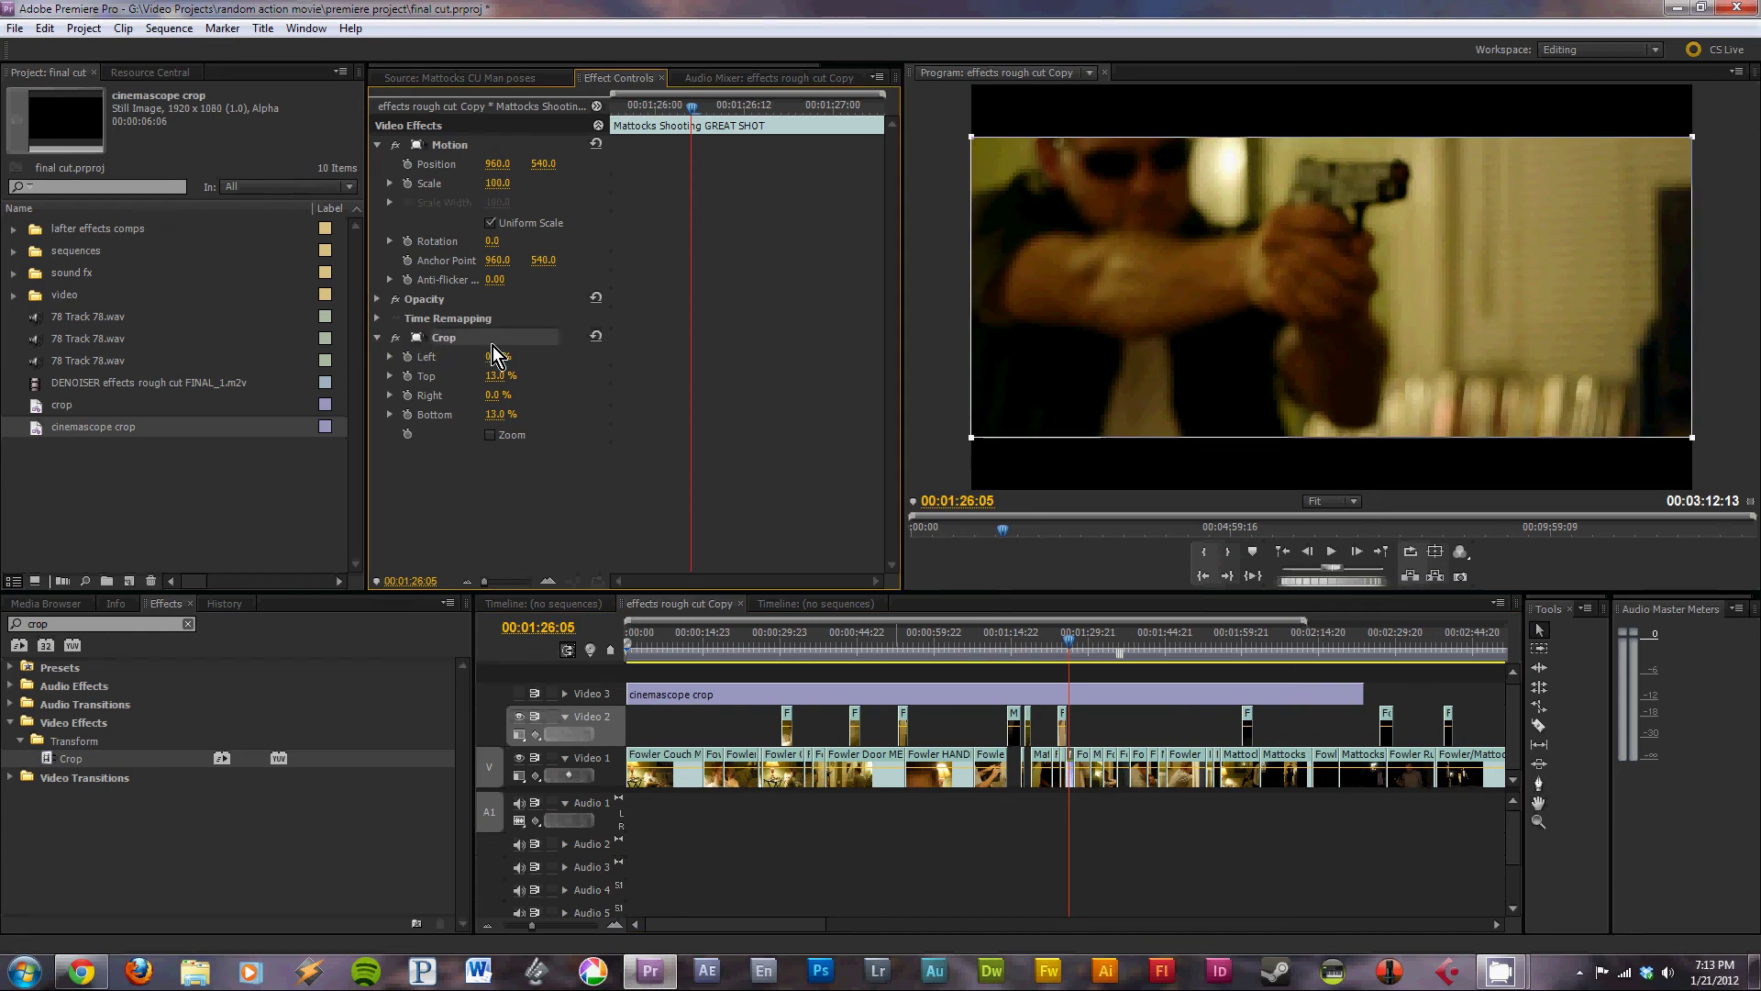
key(Delete)
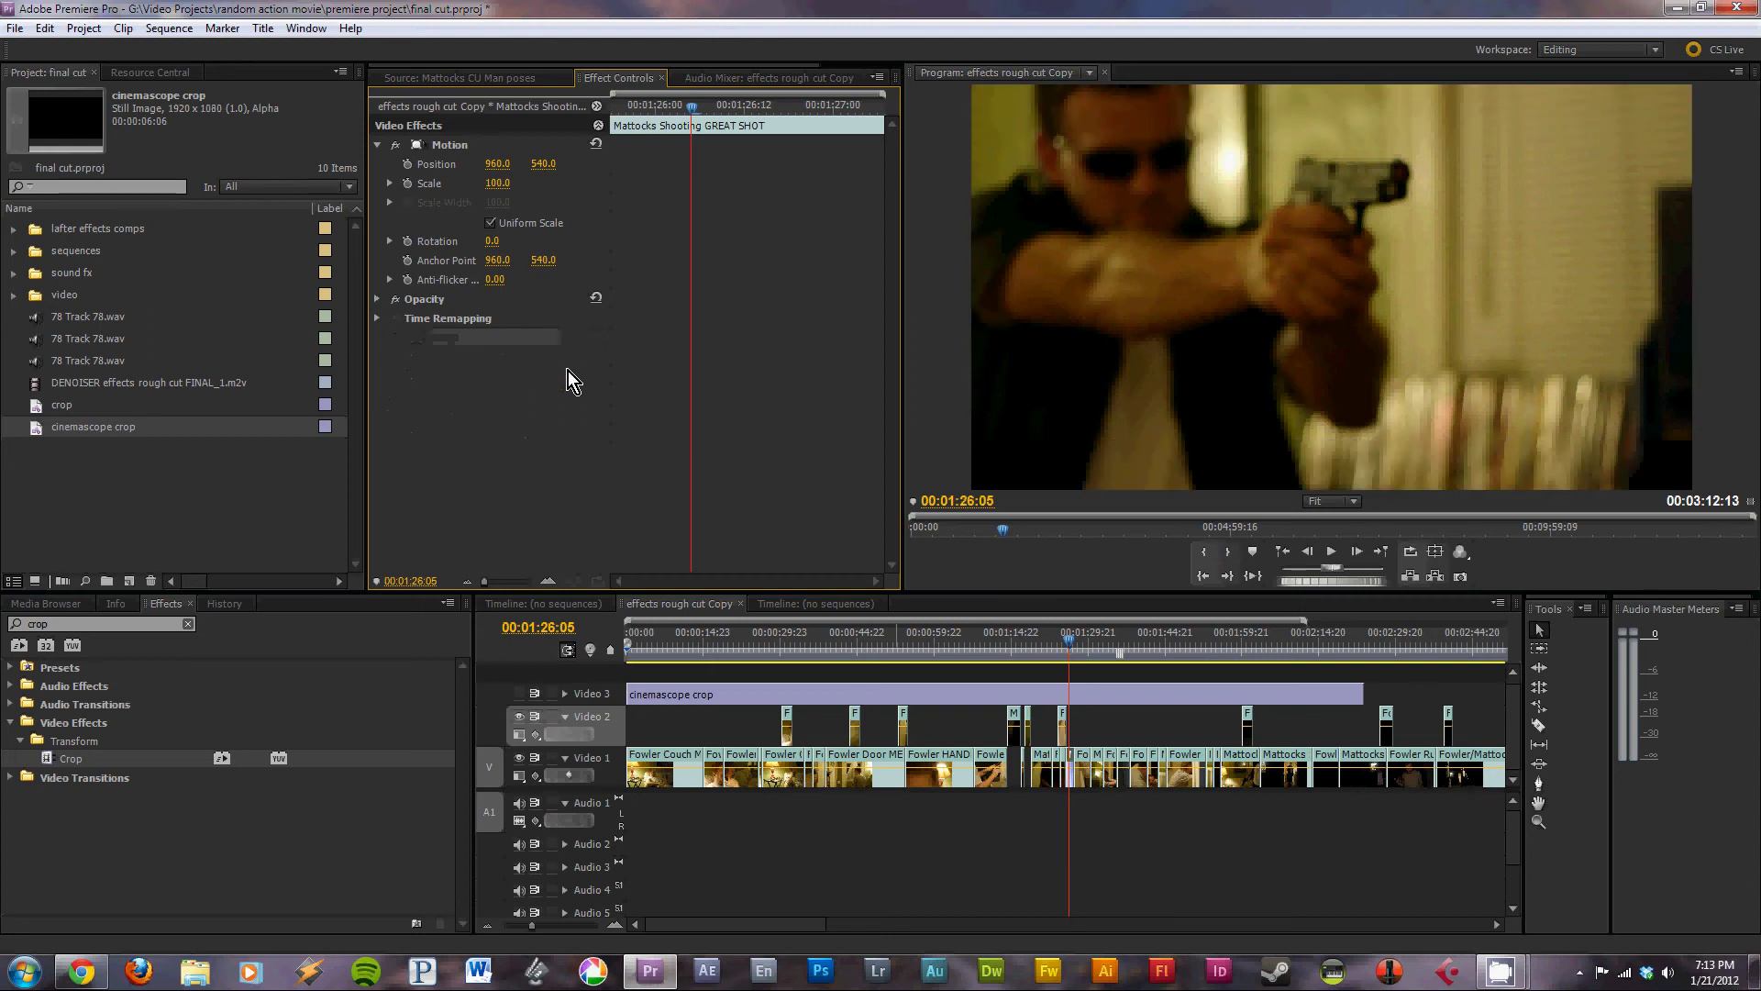
click(519, 693)
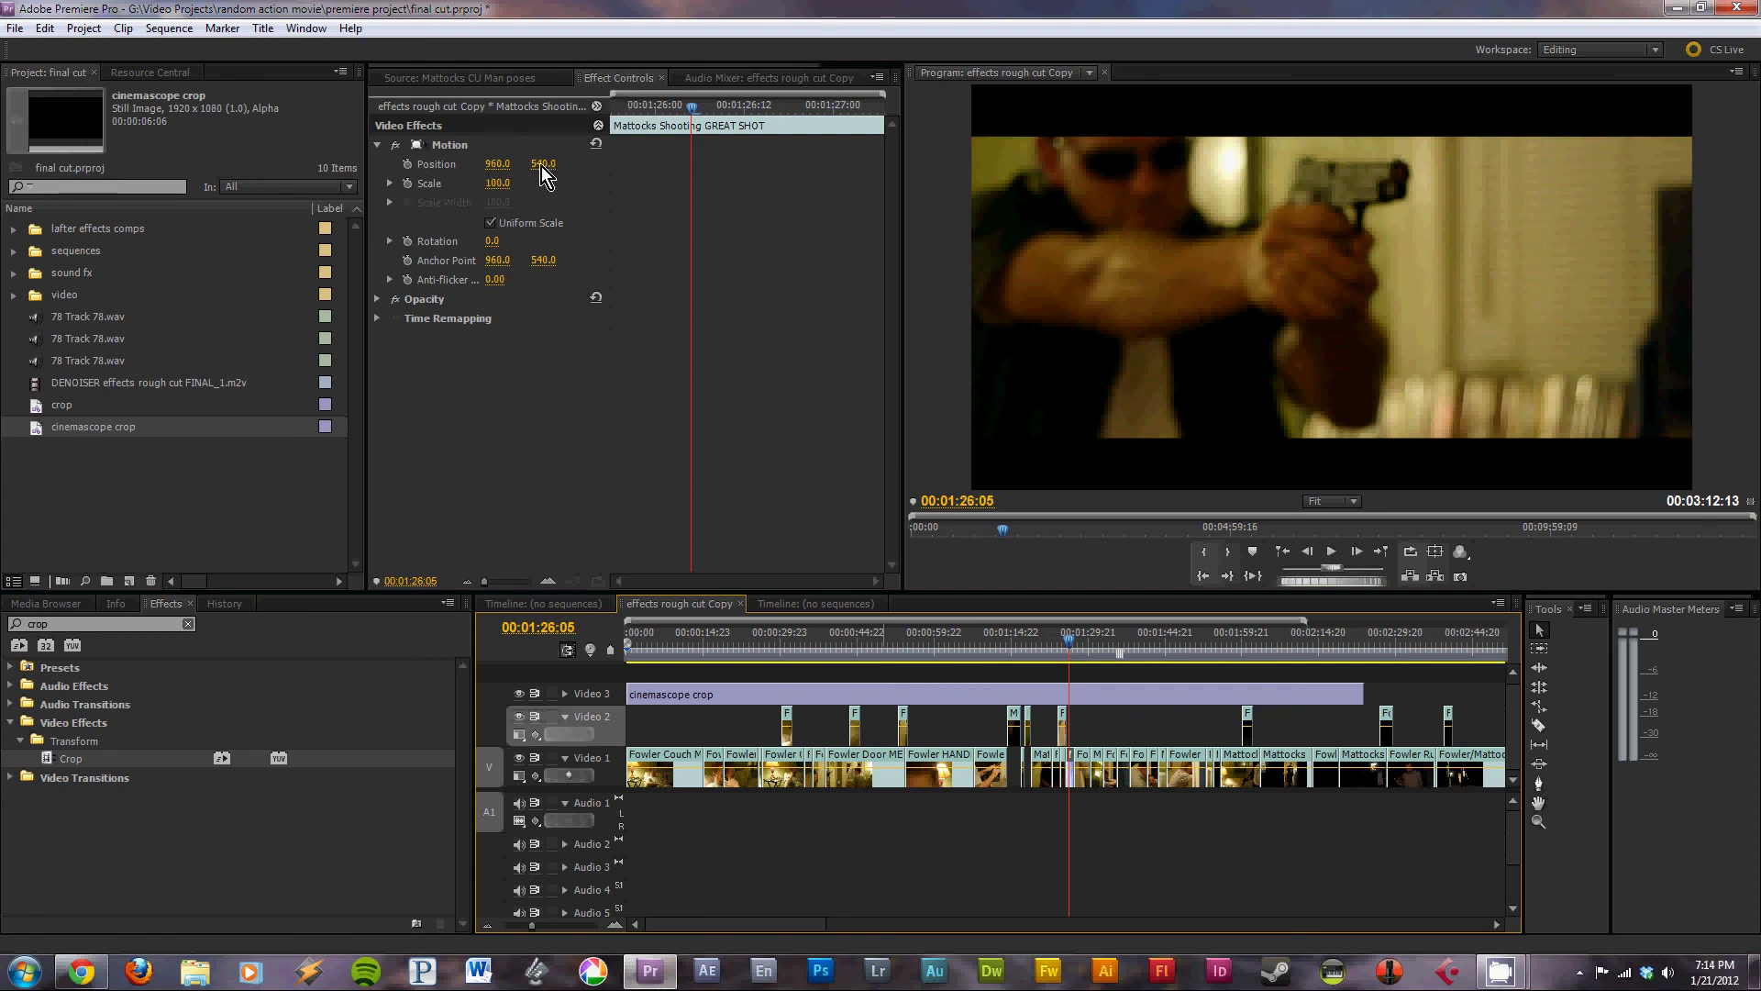
Set the shooting clip's Position Y to 674.0 to reframe it beneath the bars
drag(541, 169, 679, 179)
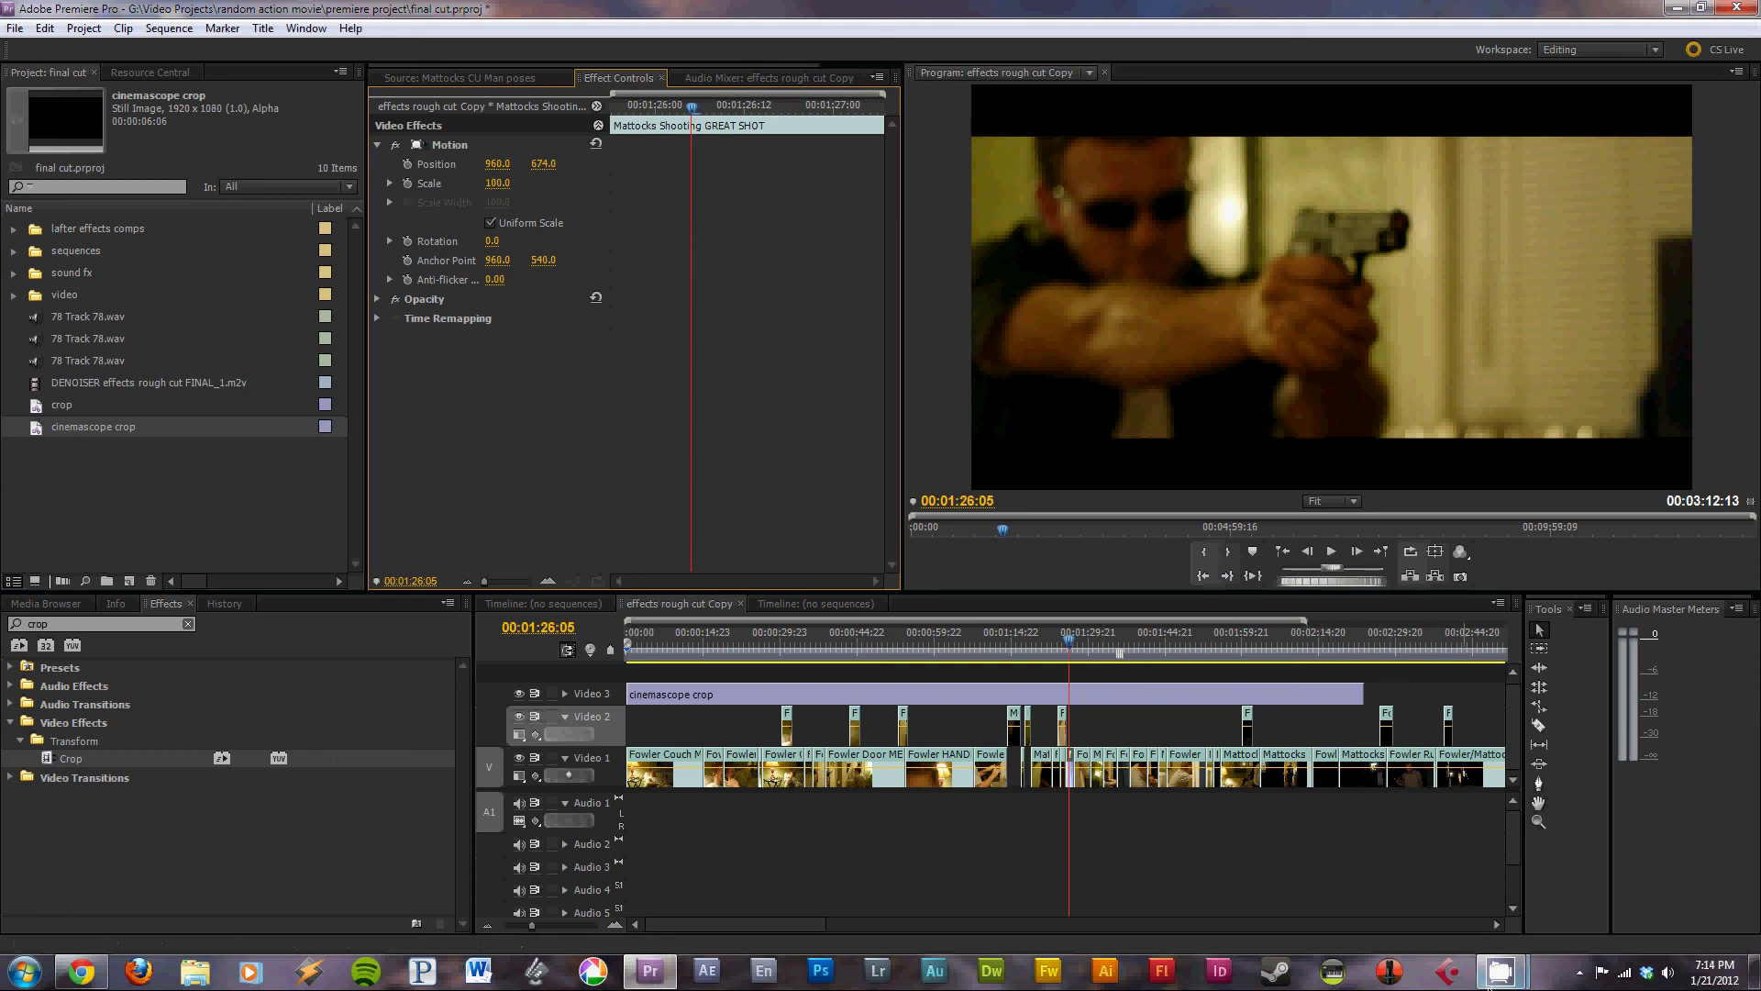
mouse_move(1493, 983)
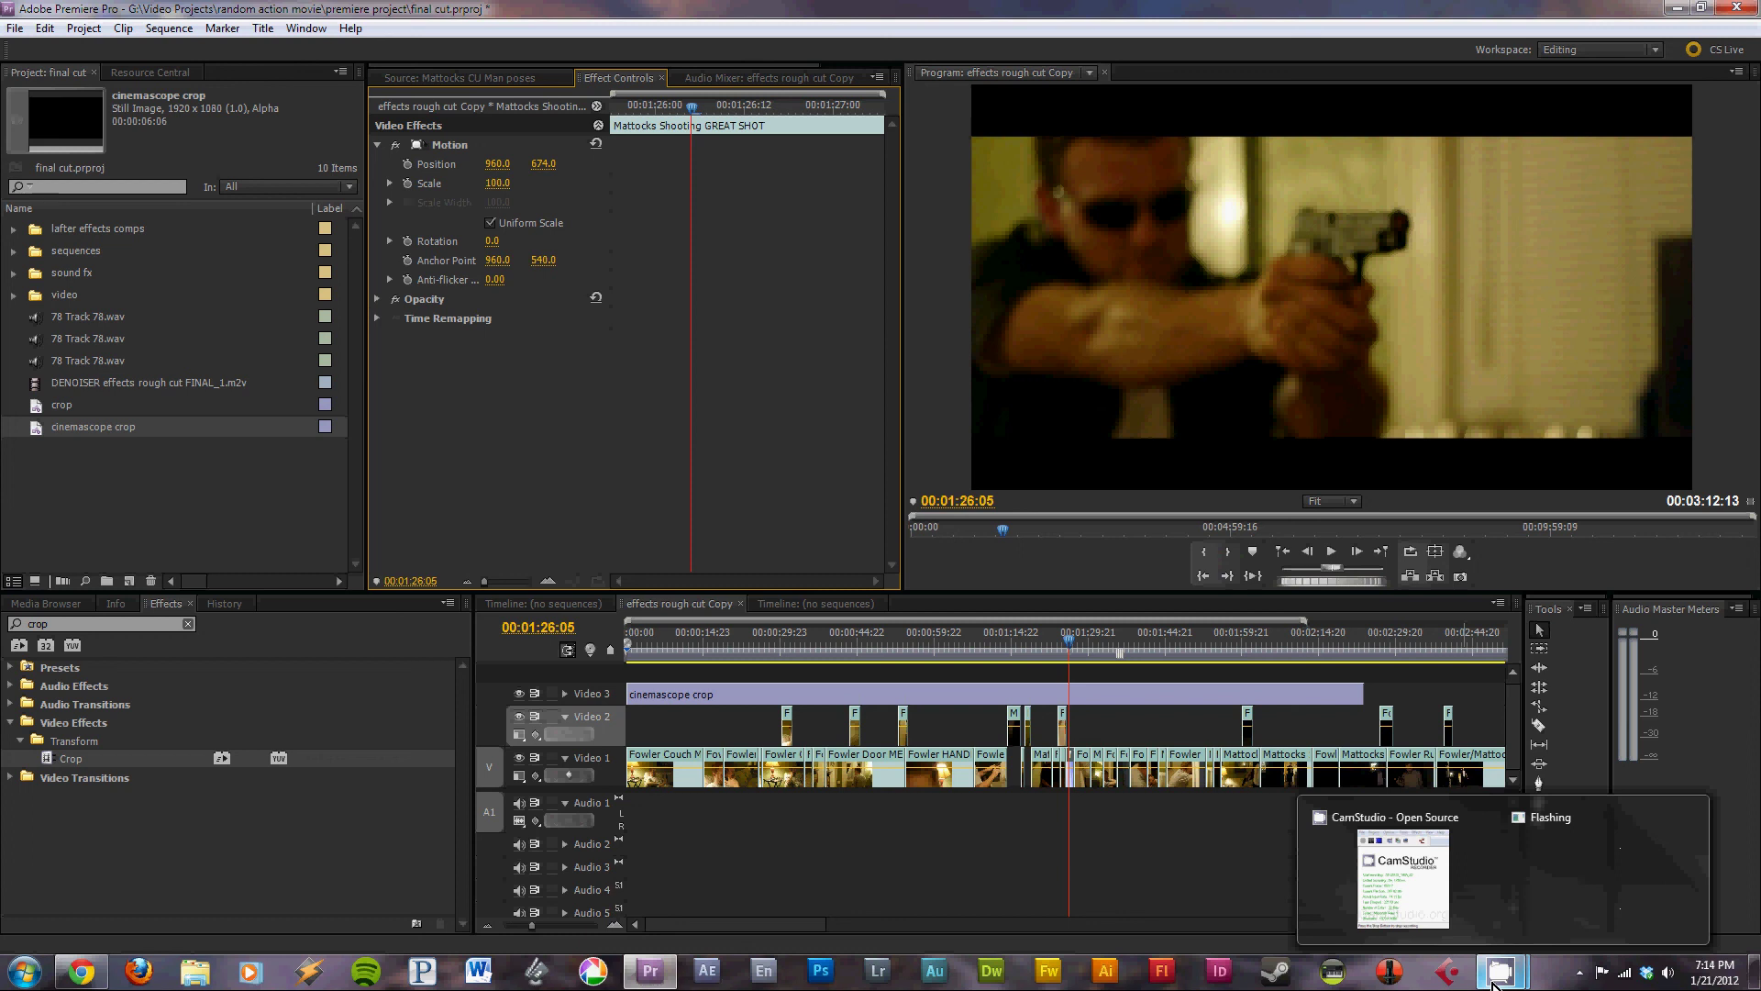